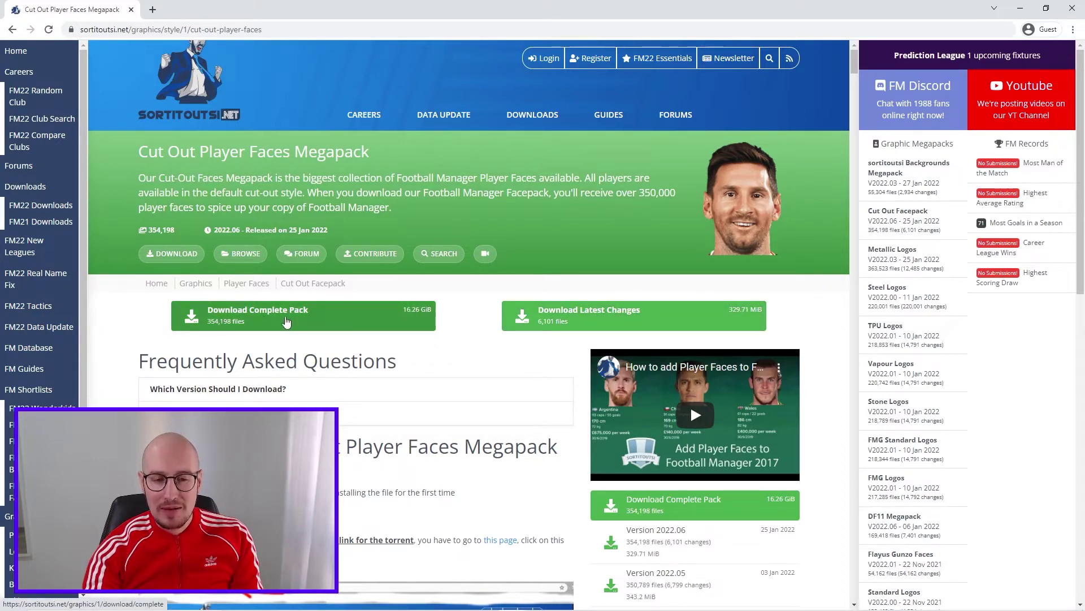
{"action": "scroll", "coordinate": [349, 382], "scroll_direction": "down", "scroll_amount": 10}
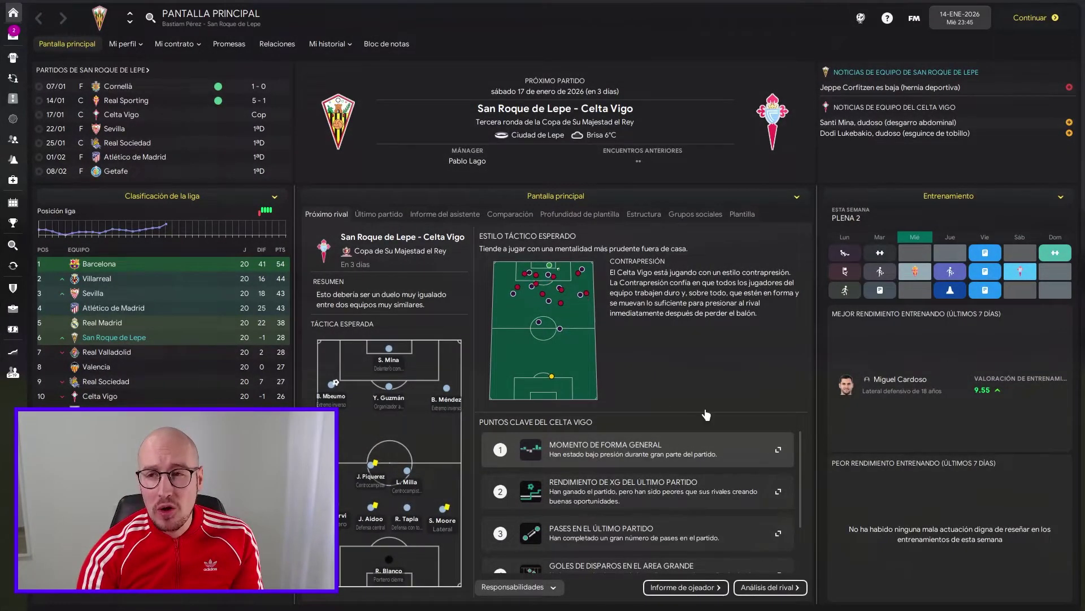
In Football Manager, review the skin cache and reload-on-confirm options in the Interface preferences, and reload the skin
{"action": "left_click", "coordinate": [915, 19]}
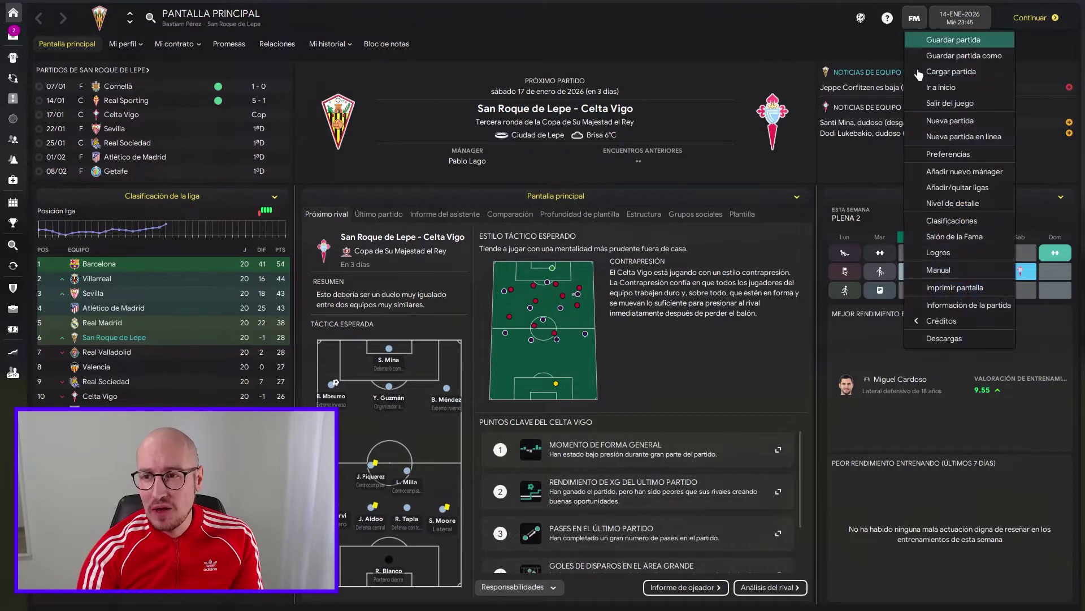
{"action": "left_click", "coordinate": [931, 157]}
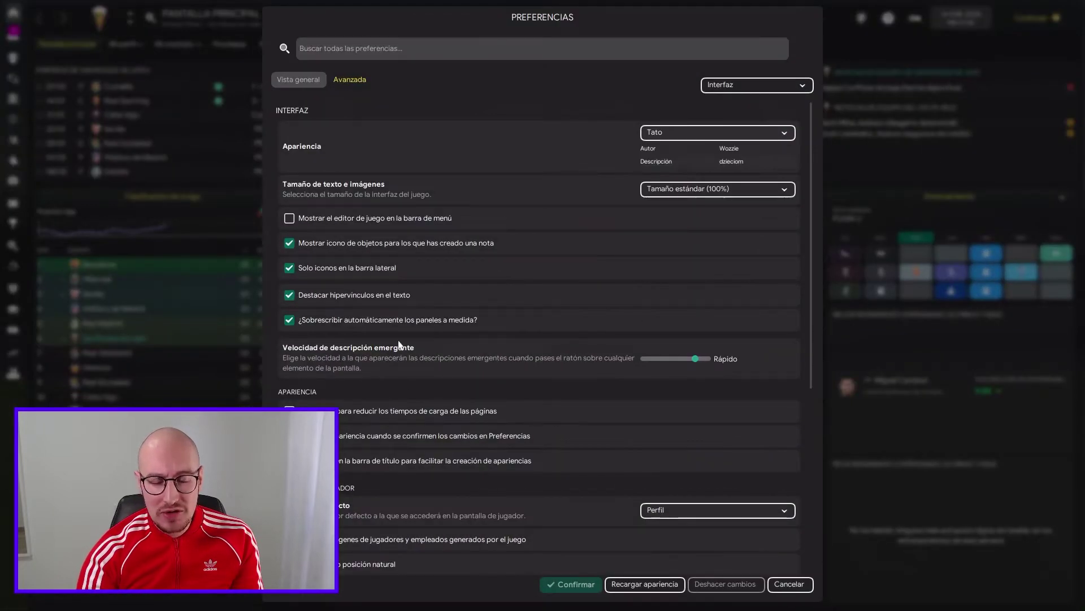
{"action": "scroll", "coordinate": [400, 345], "scroll_direction": "down", "scroll_amount": 3}
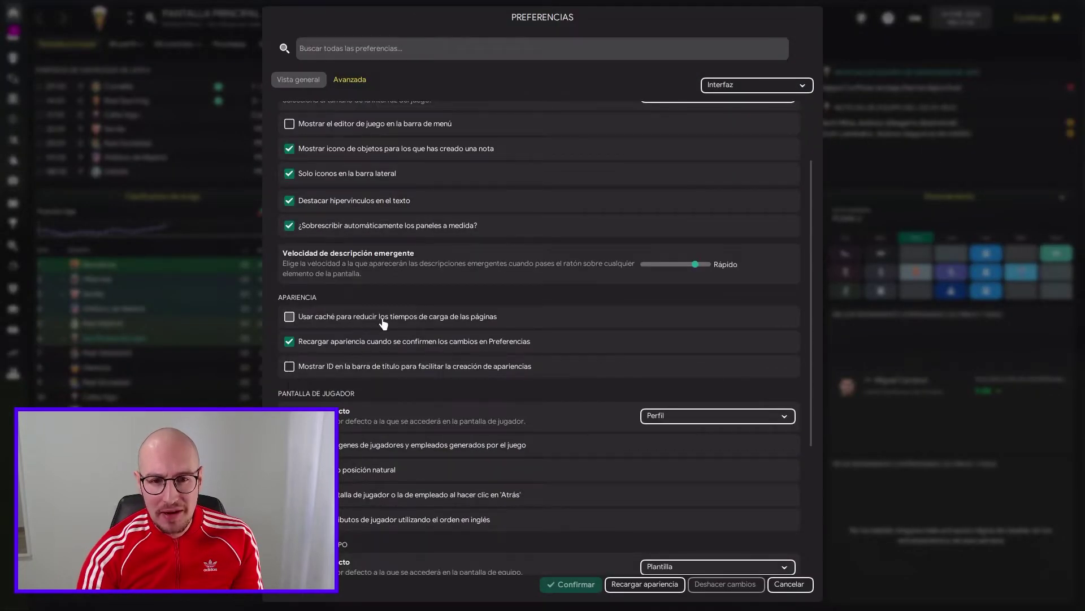
{"action": "mouse_move", "coordinate": [383, 323]}
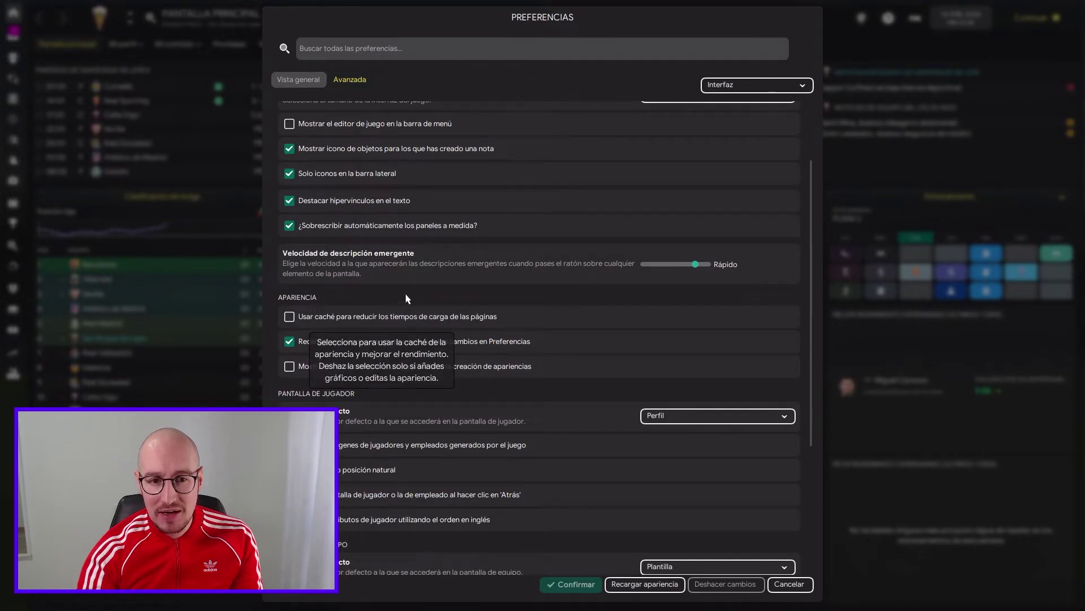
{"action": "mouse_move", "coordinate": [326, 348]}
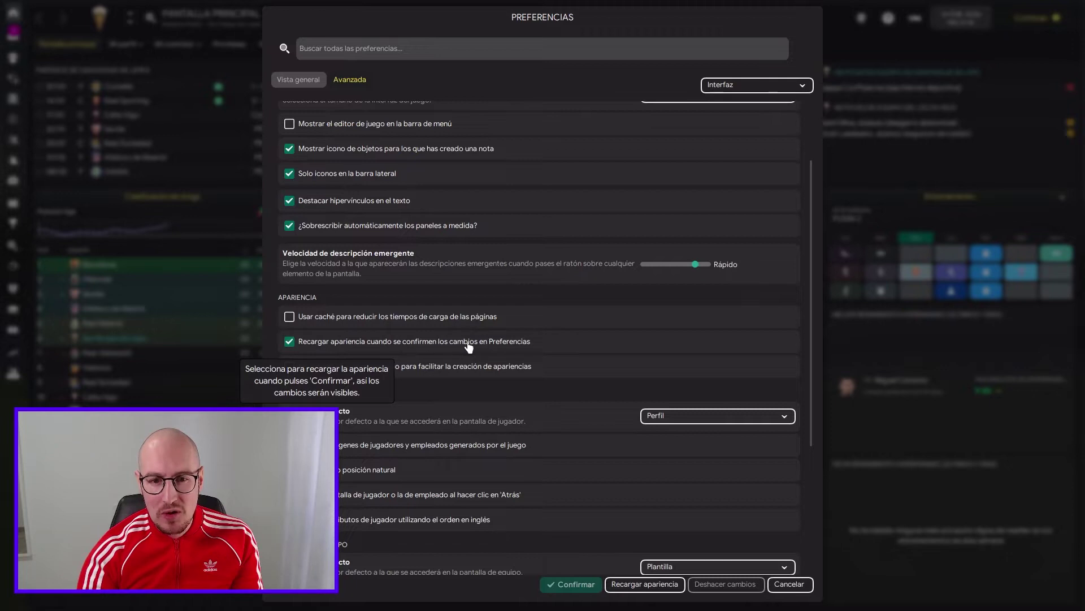
{"action": "left_click", "coordinate": [645, 584]}
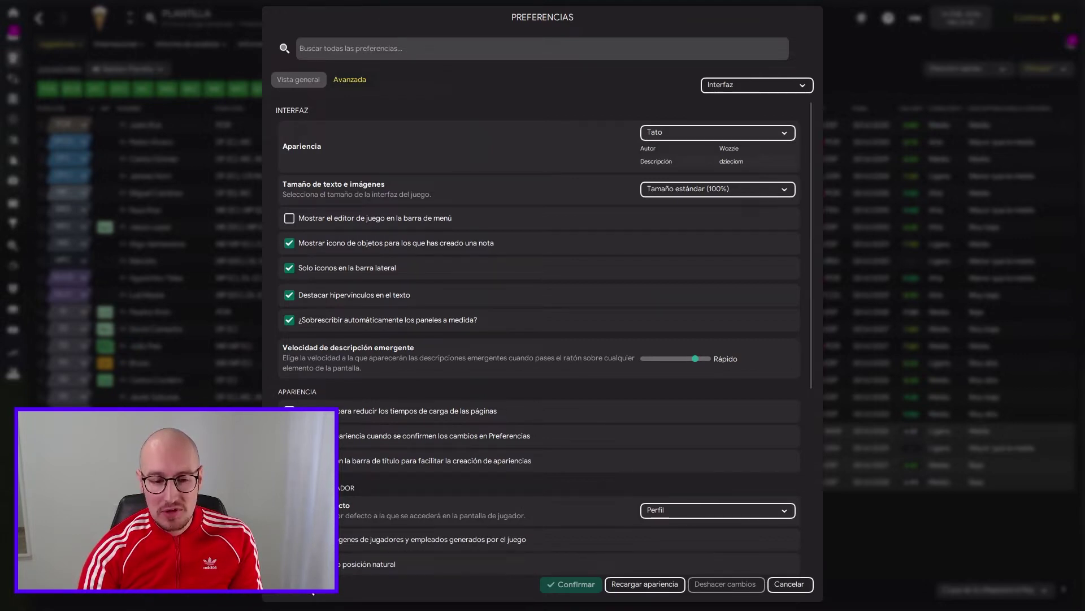
Turn on 'Mostrar ID en la barra de título para facilitar la creación de apariencias' in the Interface preferences and reload the skin
{"action": "left_click", "coordinate": [328, 591]}
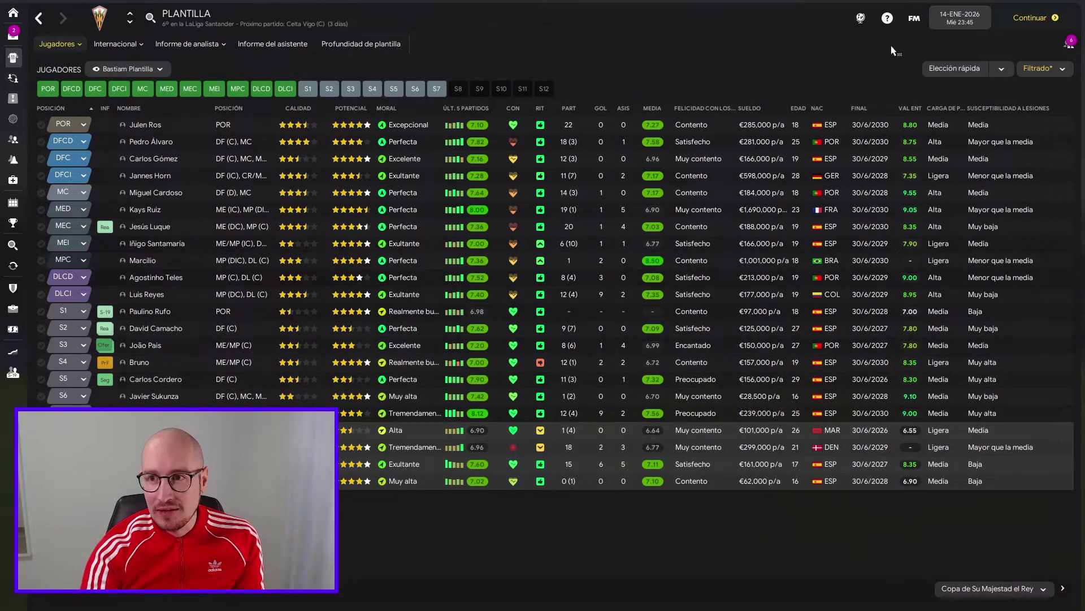
{"action": "left_click", "coordinate": [916, 21]}
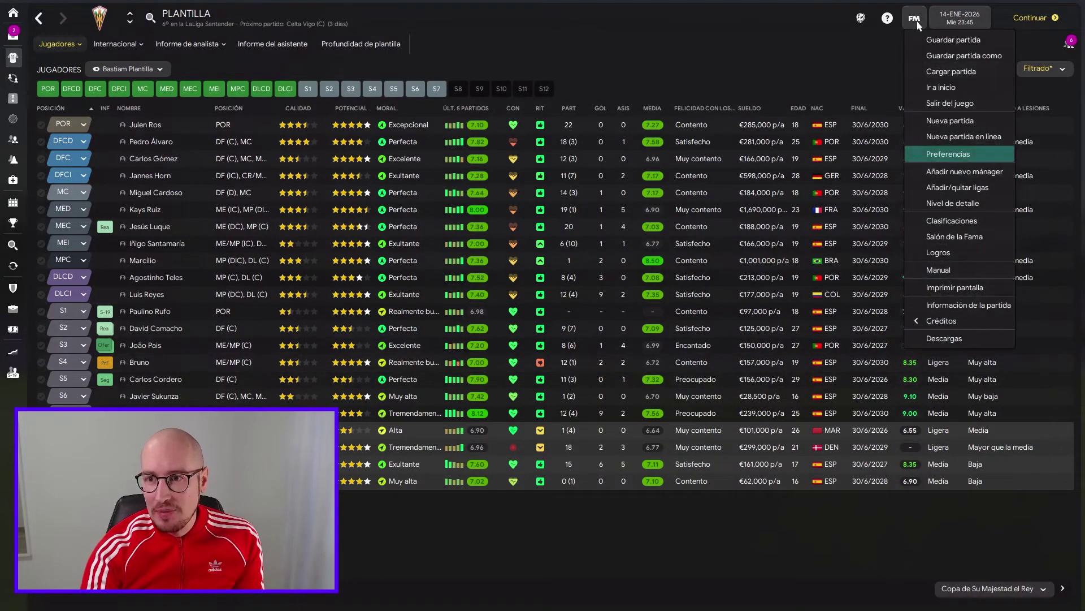
{"action": "left_click", "coordinate": [927, 157]}
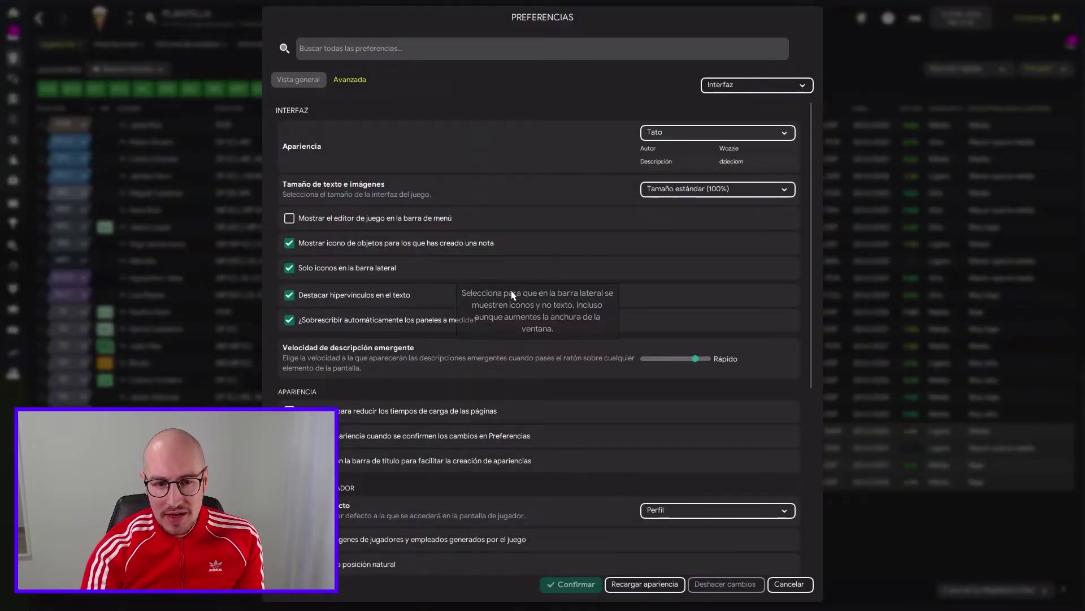
{"action": "mouse_move", "coordinate": [342, 465]}
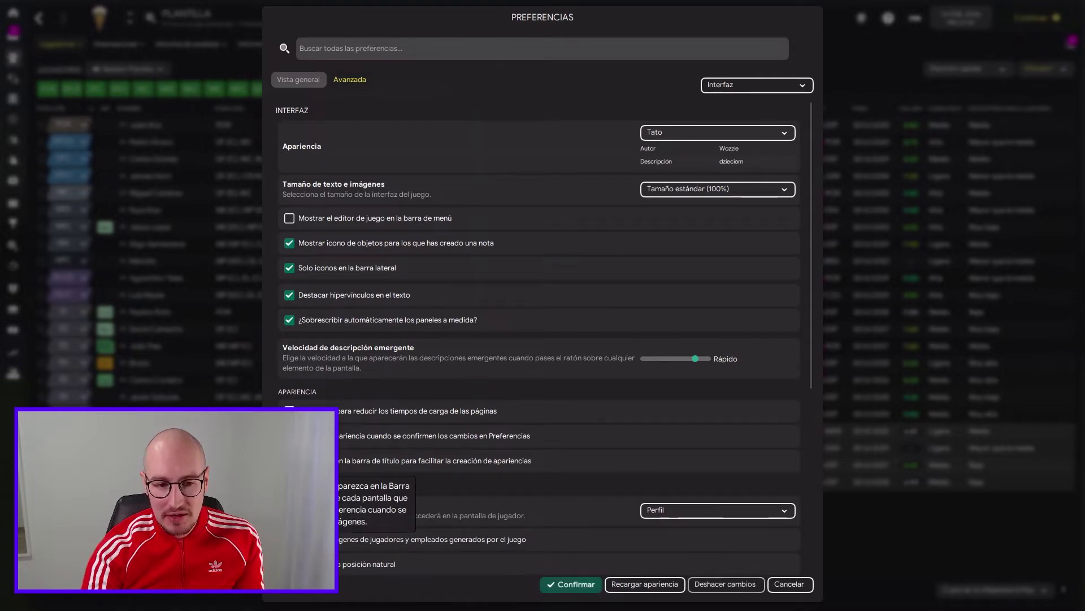
{"action": "left_click", "coordinate": [647, 585]}
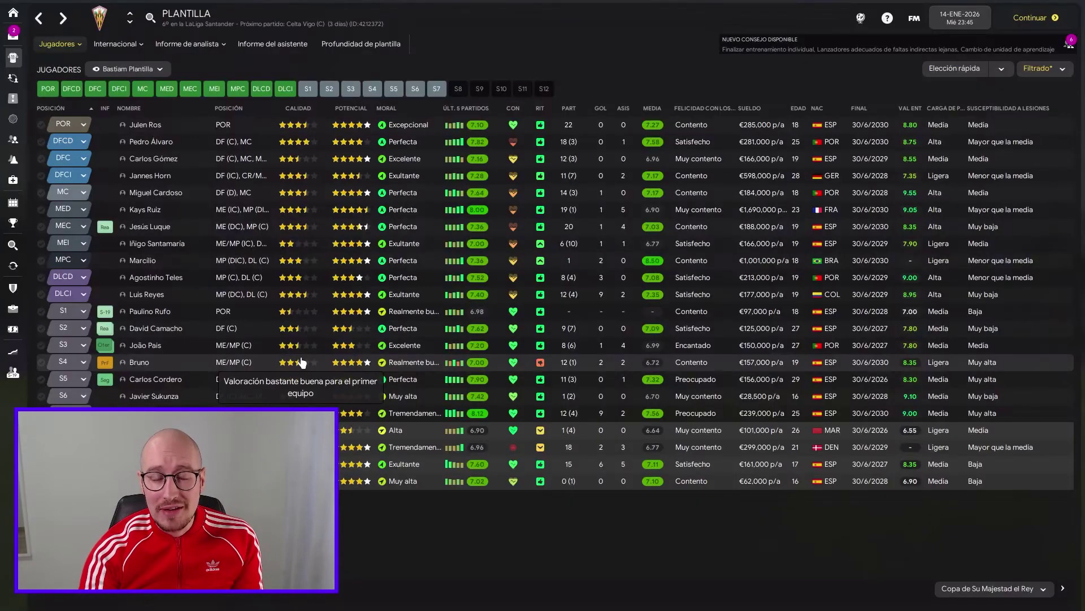
{"action": "left_click", "coordinate": [142, 260]}
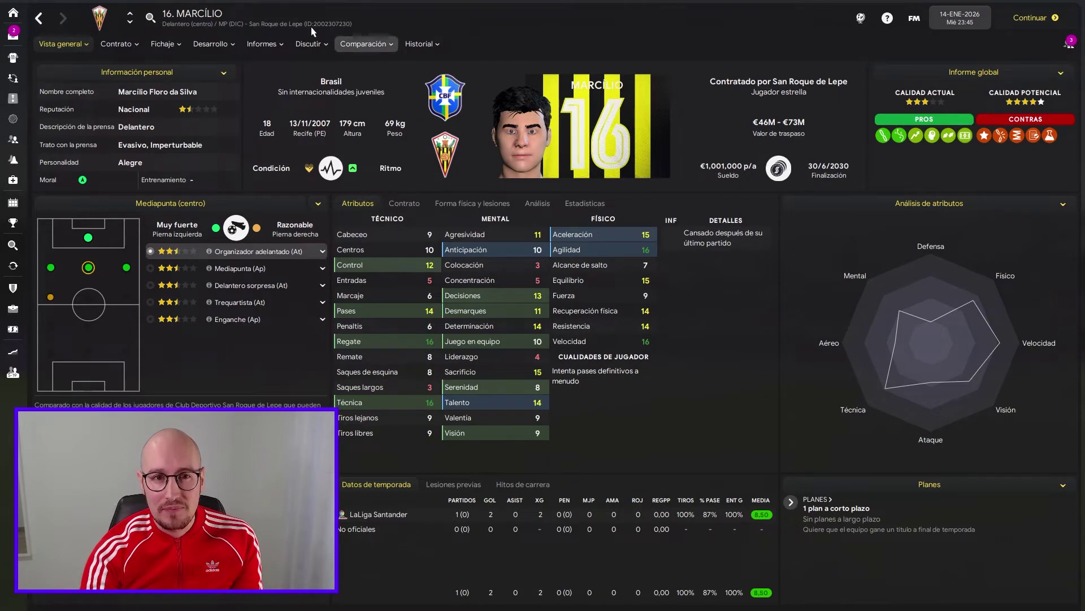
{"action": "key", "text": "alt+Tab"}
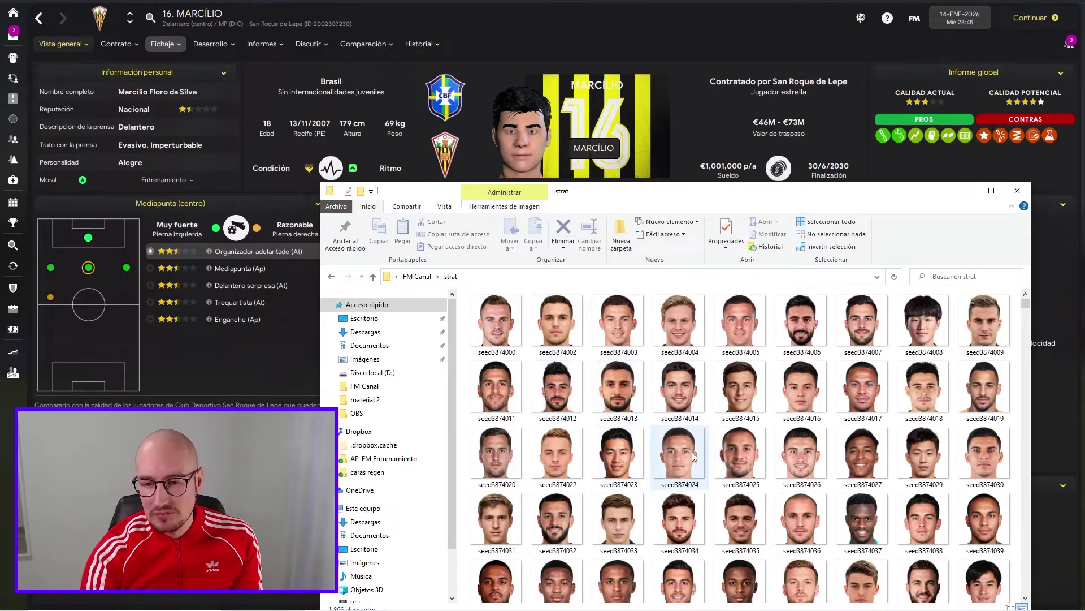
{"action": "scroll", "coordinate": [738, 468], "scroll_direction": "down", "scroll_amount": 5}
{"action": "scroll", "coordinate": [738, 468], "scroll_direction": "down", "scroll_amount": 15}
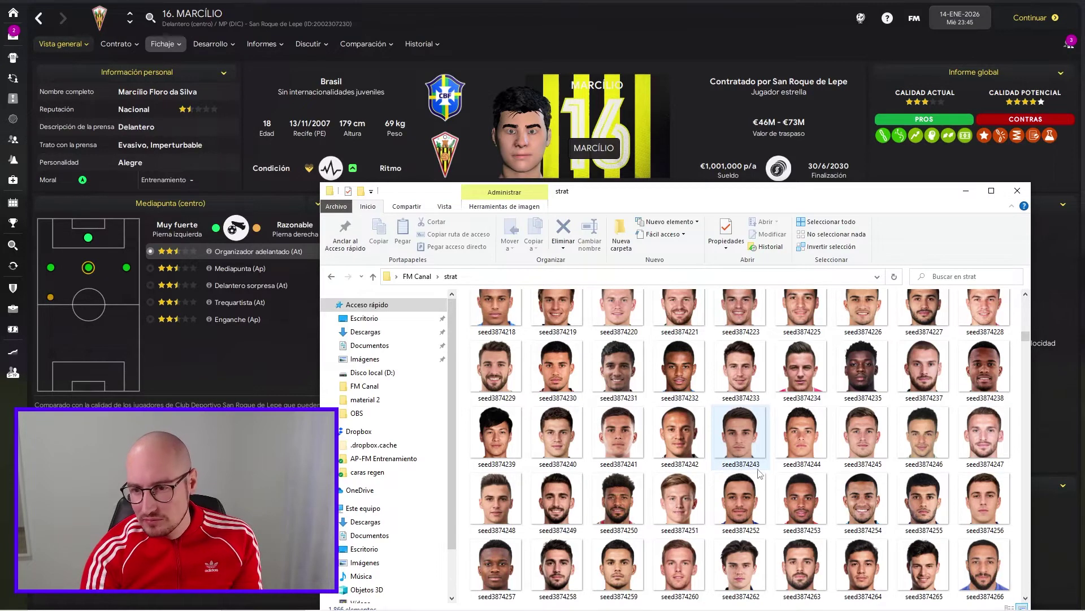
{"action": "left_click", "coordinate": [797, 452]}
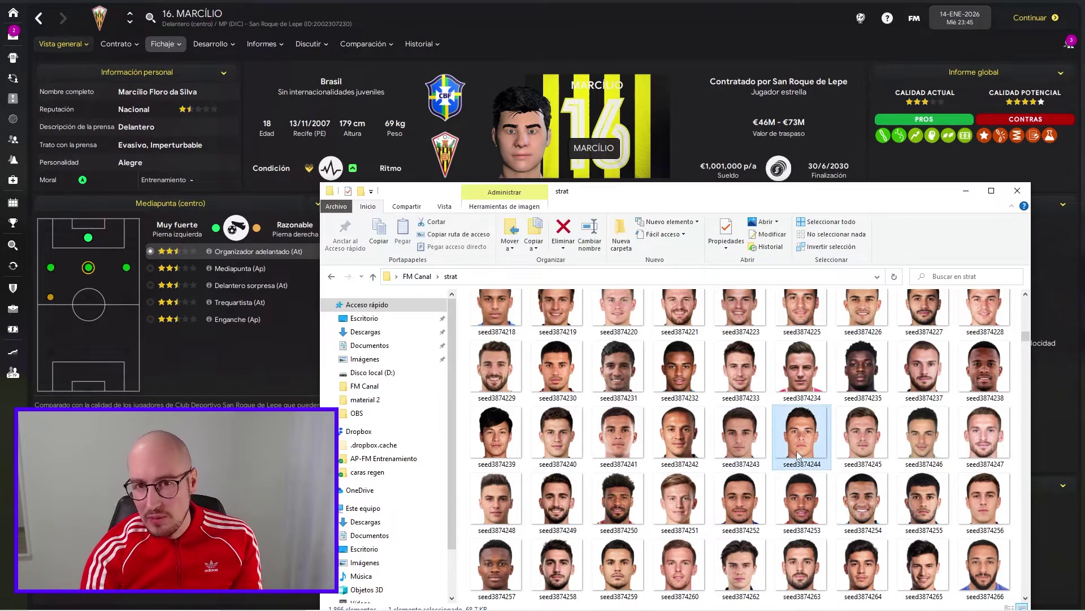
{"action": "right_click", "coordinate": [797, 450]}
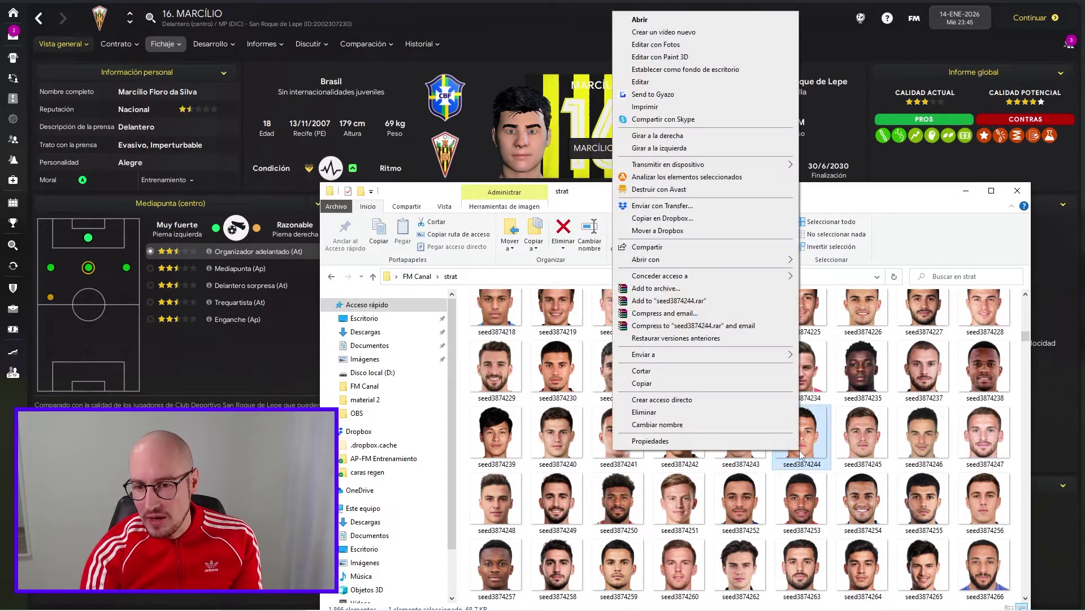
{"action": "left_click", "coordinate": [744, 428]}
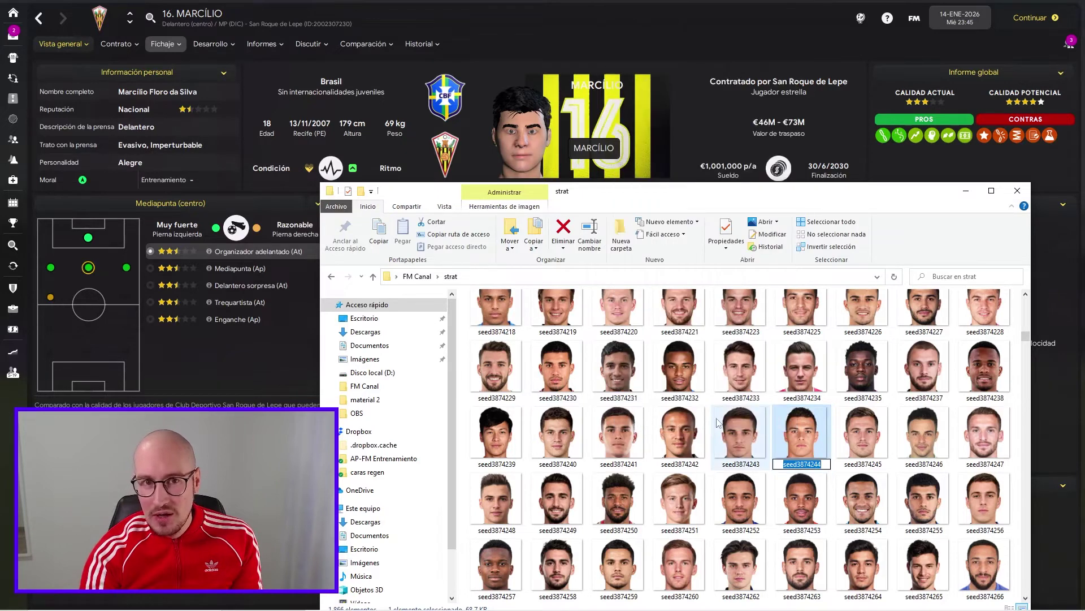
{"action": "mouse_move", "coordinate": [313, 40]}
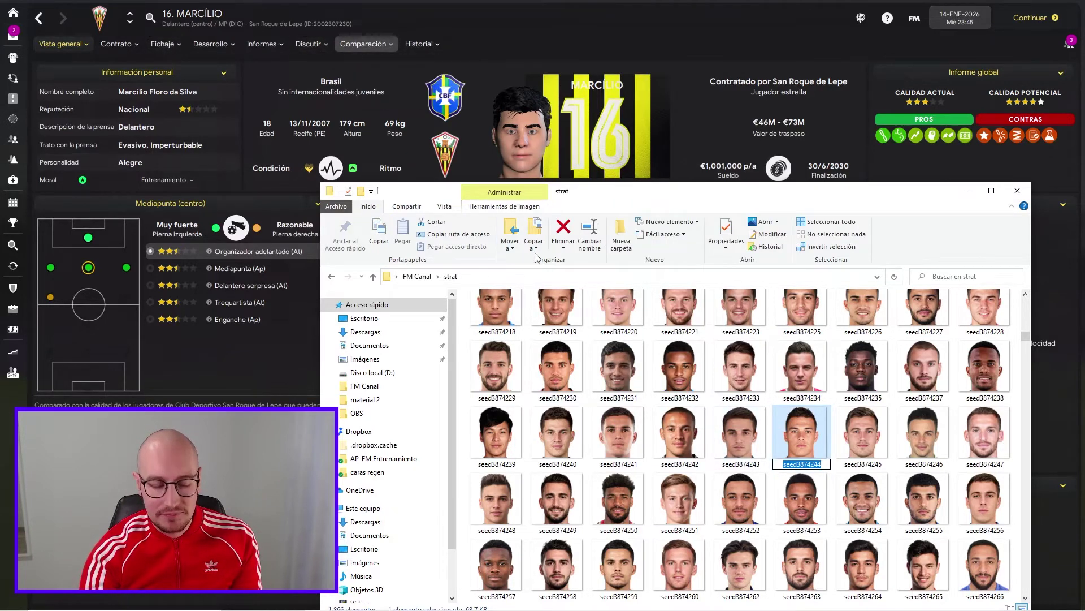
{"action": "type", "text": "20"}
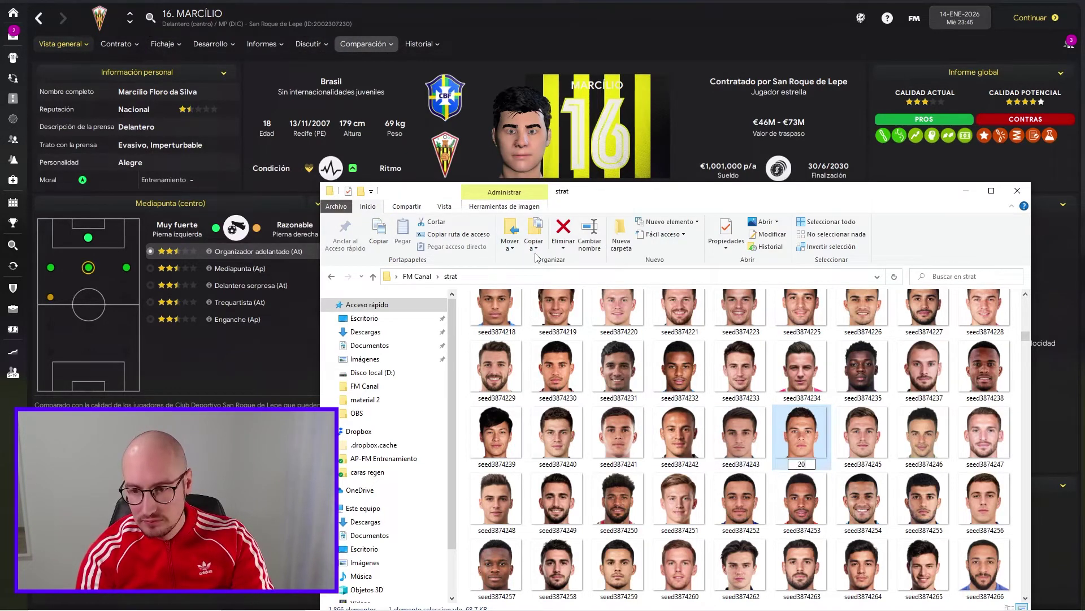
{"action": "type", "text": "02307230"}
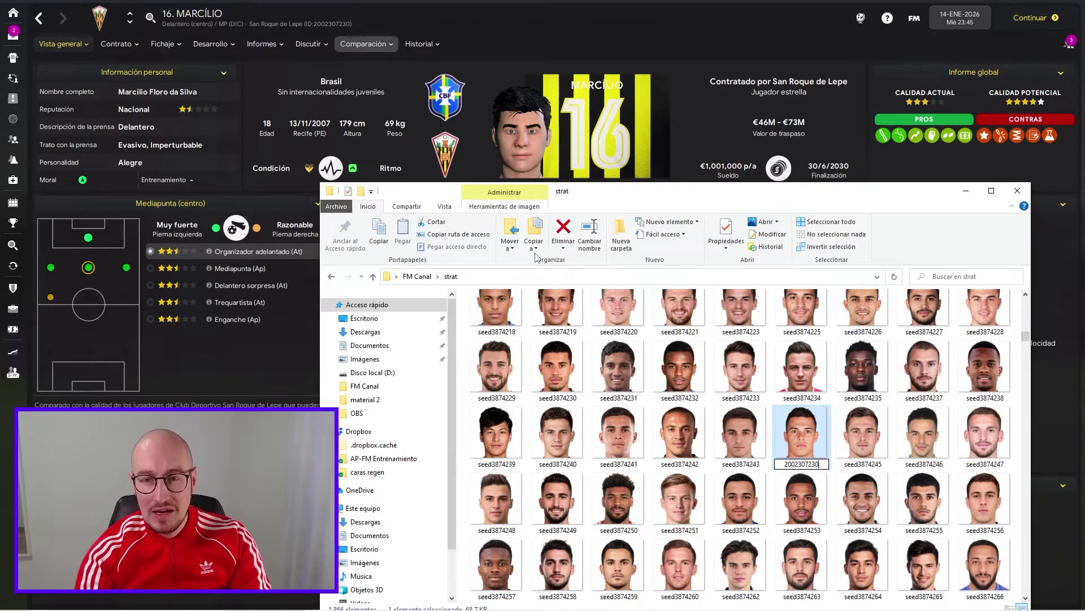
{"action": "key", "text": "Return"}
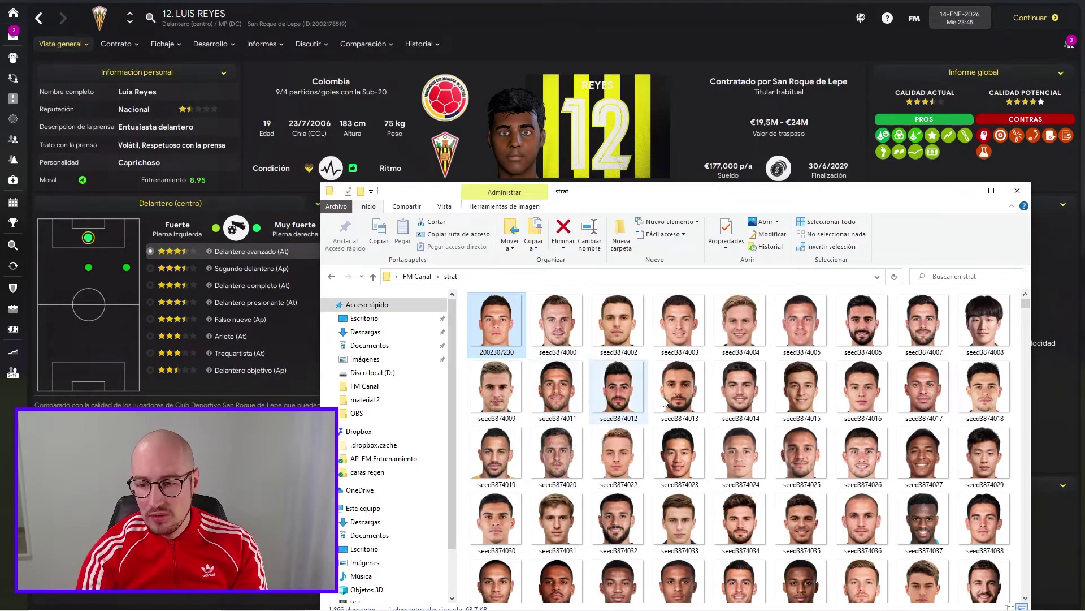
{"action": "scroll", "coordinate": [666, 399], "scroll_direction": "down", "scroll_amount": 2}
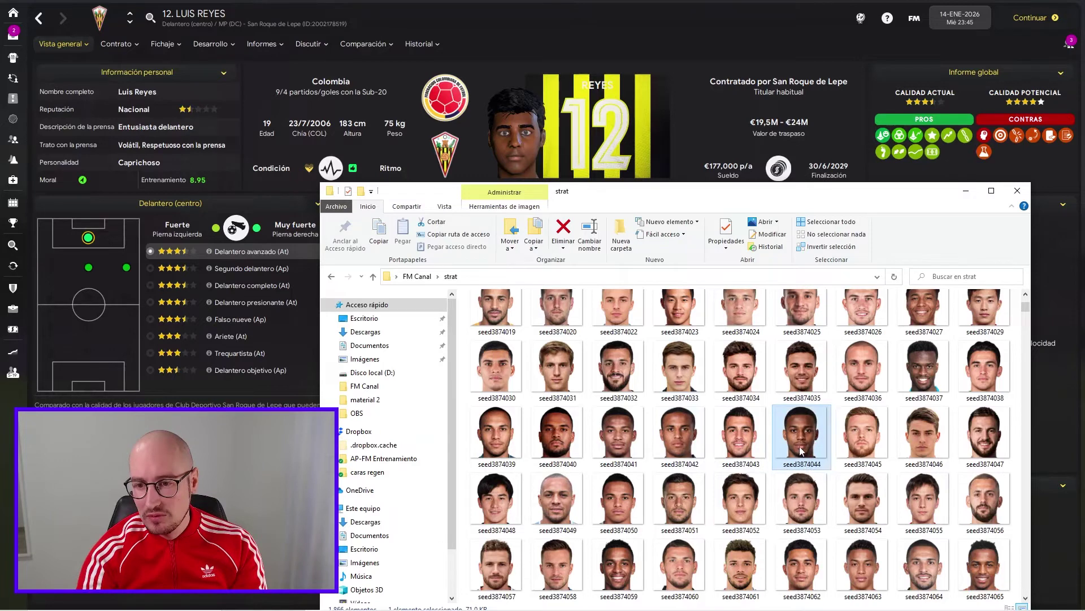
{"action": "right_click", "coordinate": [799, 448]}
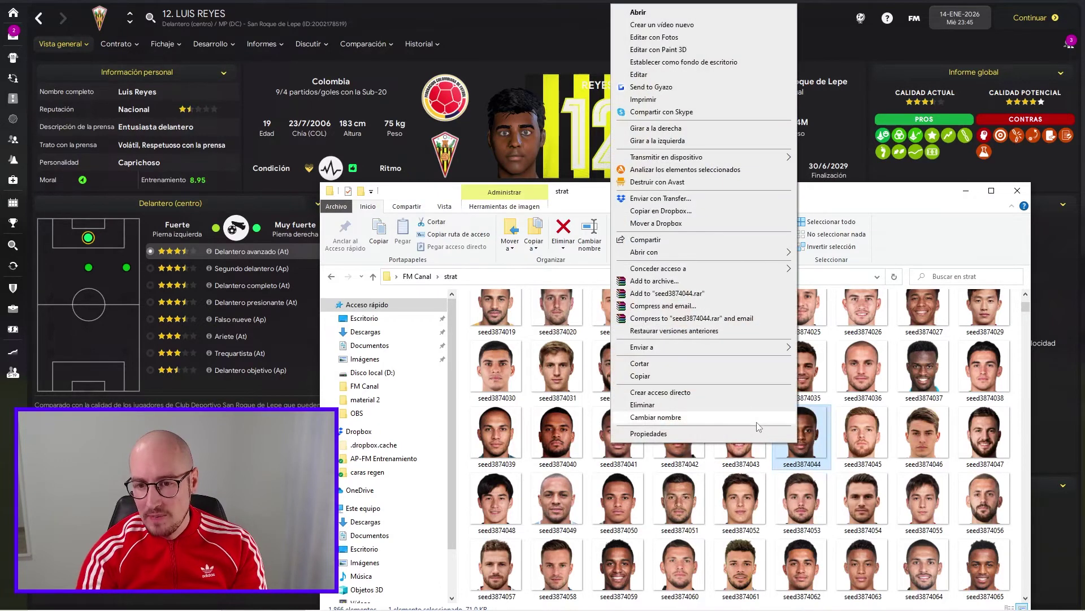
{"action": "left_click", "coordinate": [757, 419]}
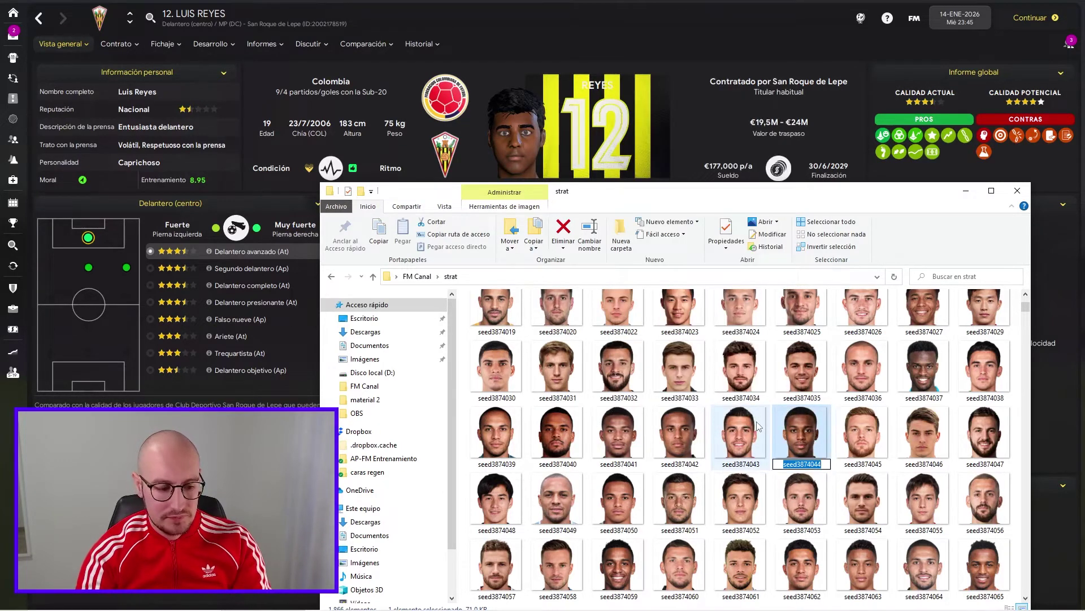
{"action": "key", "text": "ctrl+v"}
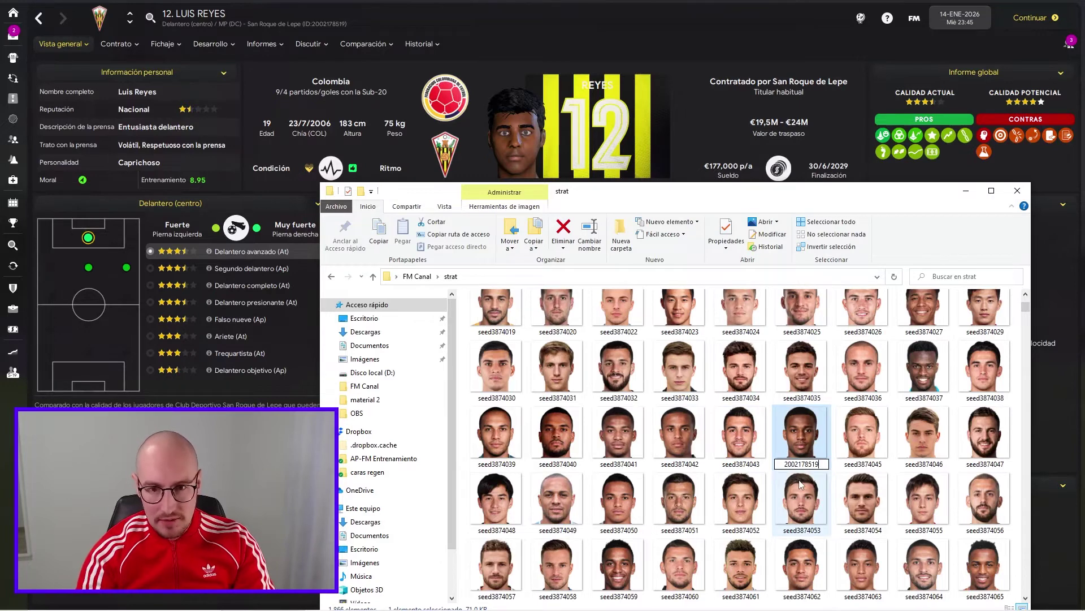
{"action": "key", "text": "Return"}
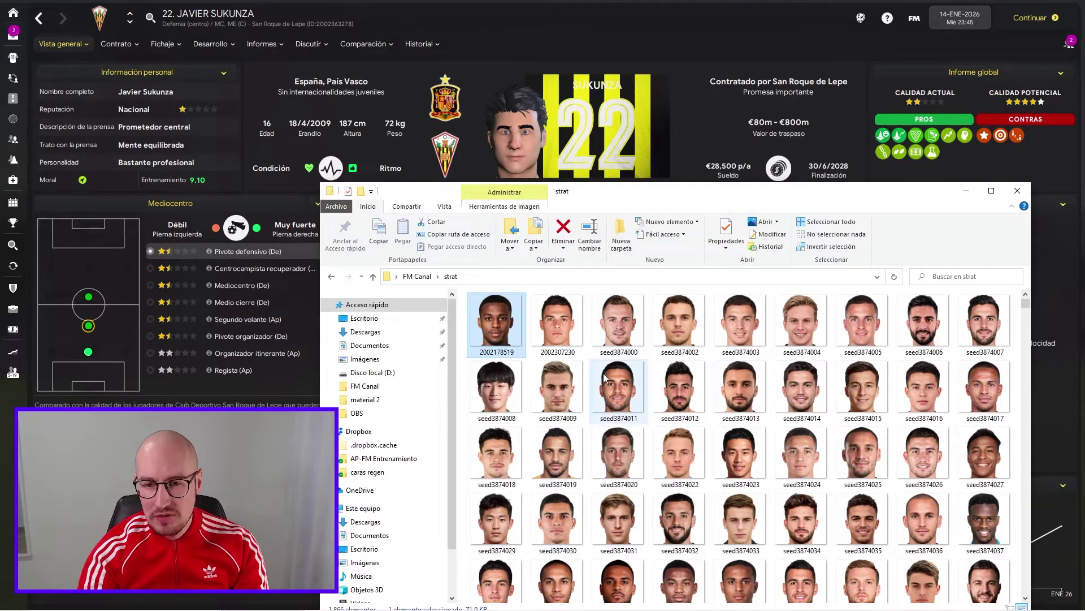
{"action": "scroll", "coordinate": [712, 455], "scroll_direction": "down", "scroll_amount": 15}
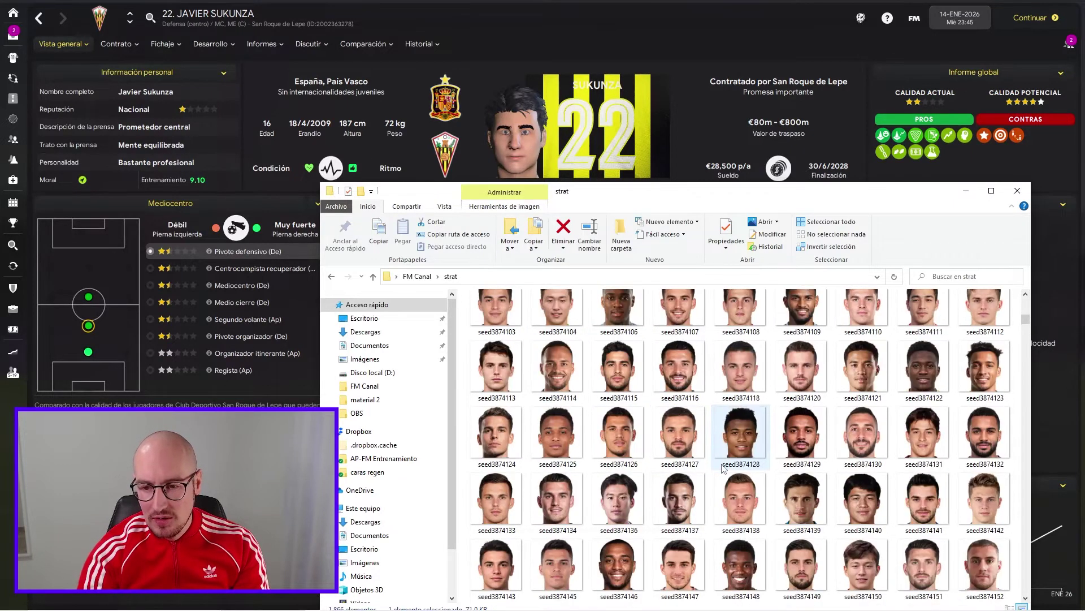
{"action": "scroll", "coordinate": [735, 471], "scroll_direction": "down", "scroll_amount": 5}
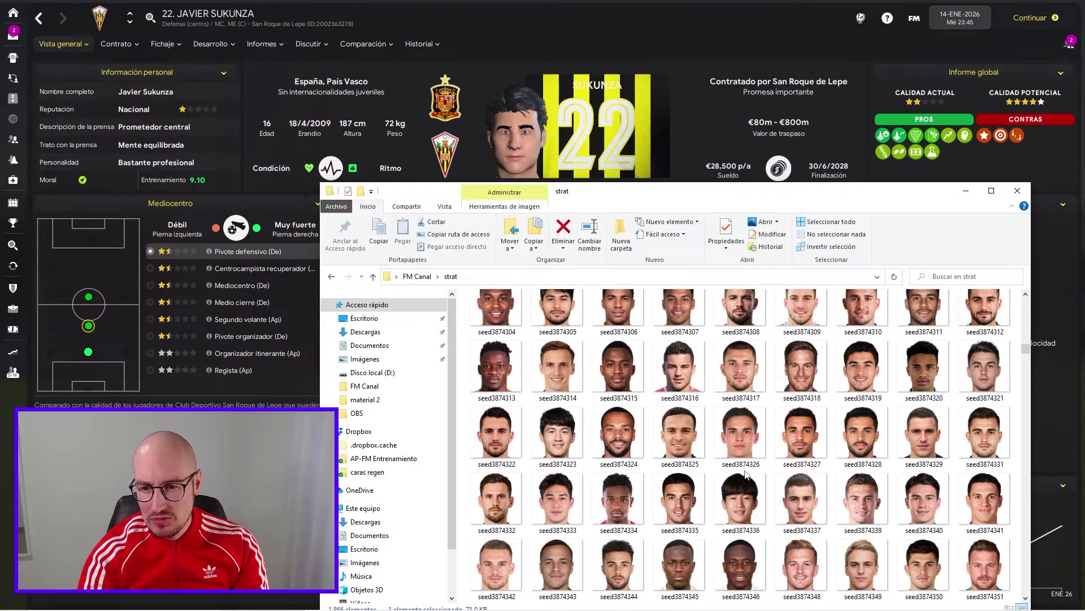
{"action": "scroll", "coordinate": [745, 474], "scroll_direction": "down", "scroll_amount": 3}
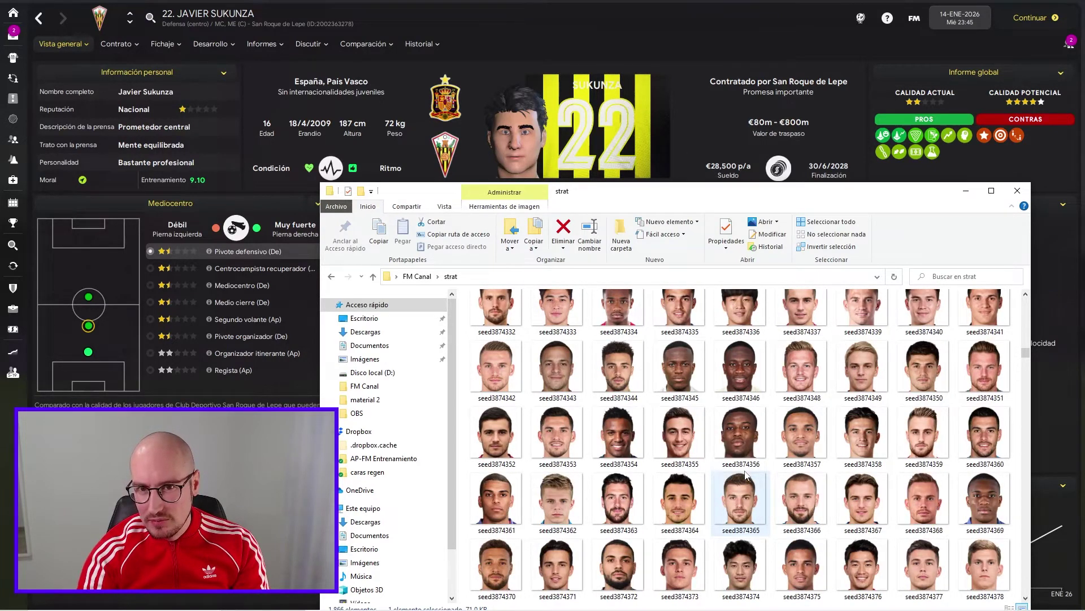
{"action": "scroll", "coordinate": [745, 474], "scroll_direction": "down", "scroll_amount": 6}
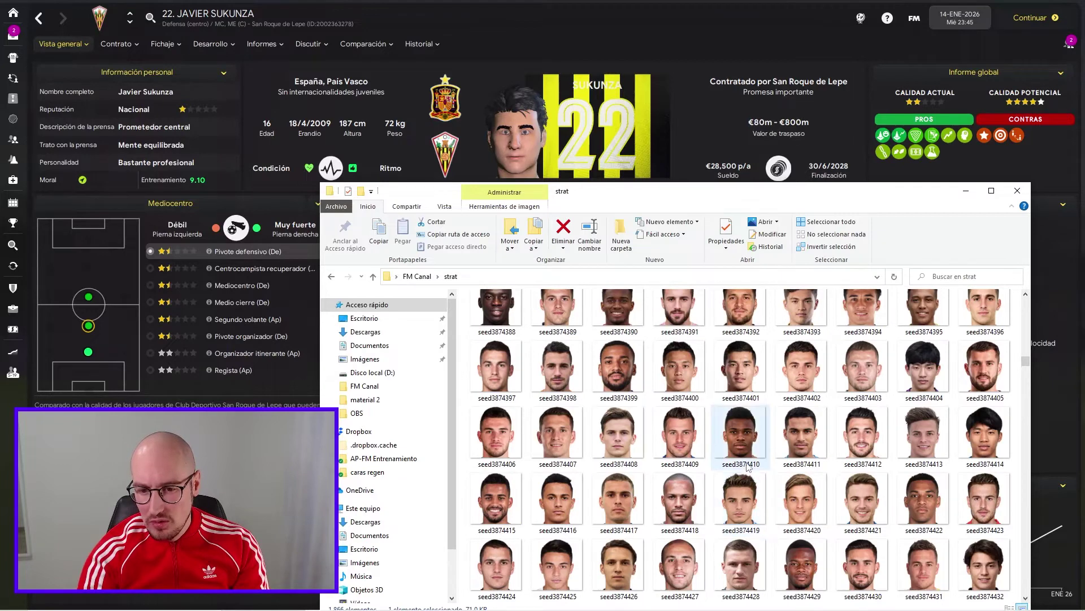
{"action": "scroll", "coordinate": [745, 474], "scroll_direction": "down", "scroll_amount": 6}
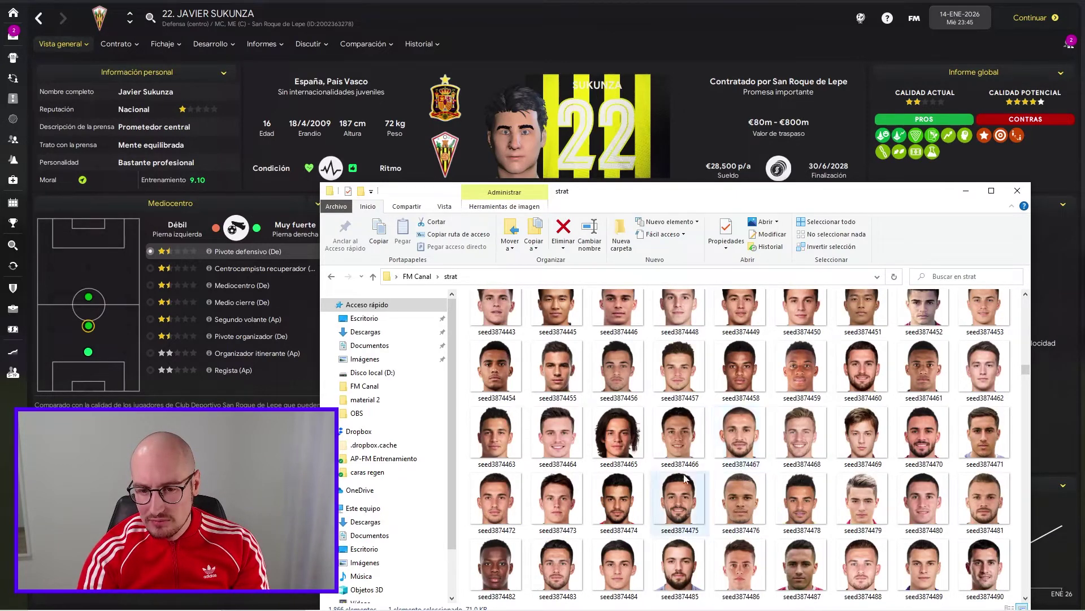
{"action": "left_click", "coordinate": [562, 509]}
{"action": "right_click", "coordinate": [561, 508]}
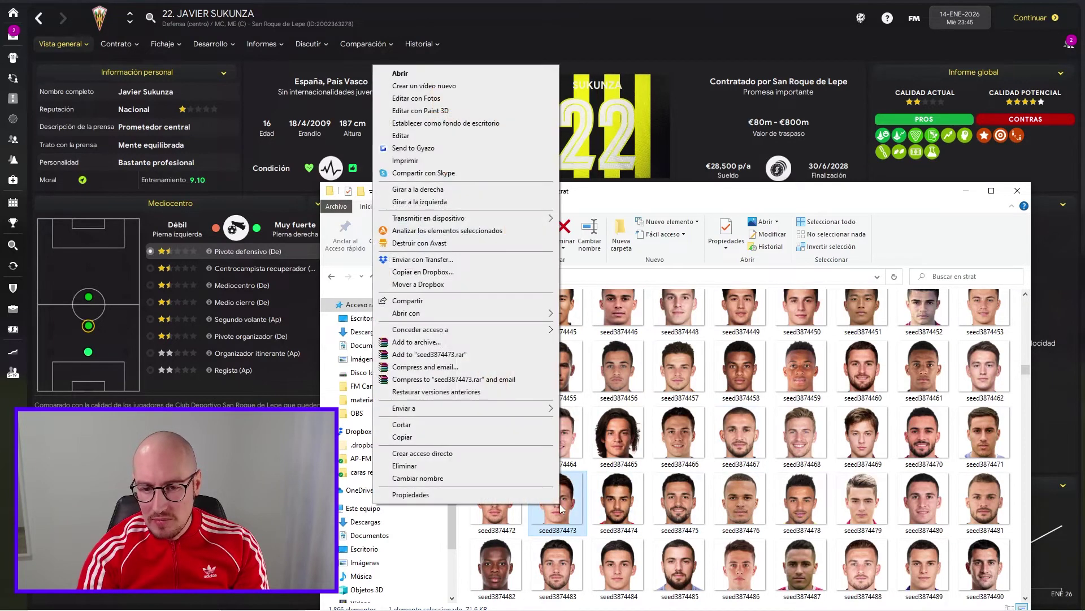
{"action": "left_click", "coordinate": [518, 477]}
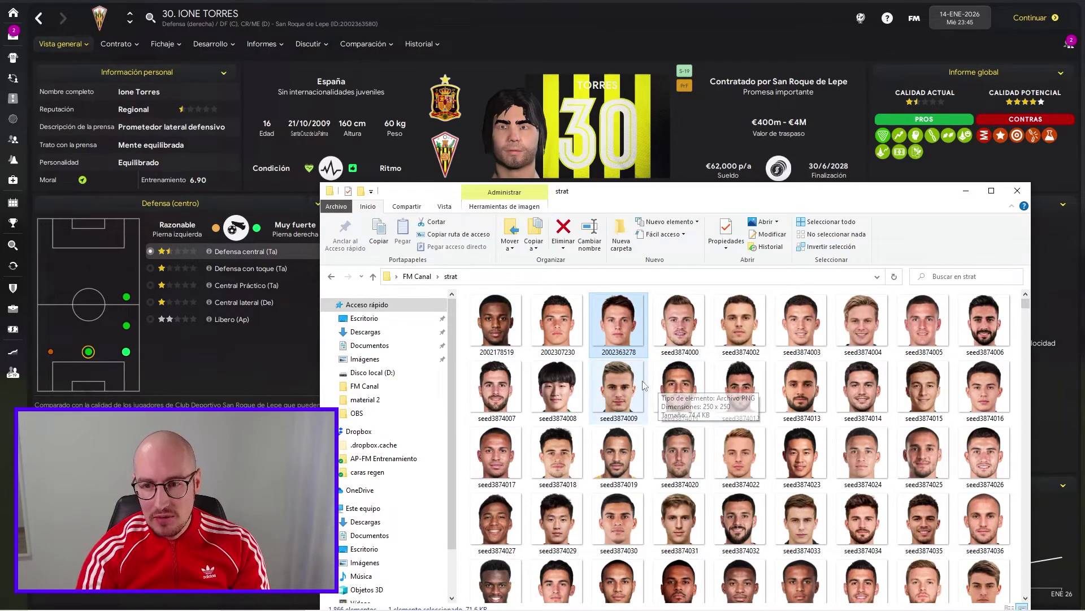
{"action": "scroll", "coordinate": [689, 431], "scroll_direction": "down", "scroll_amount": 15}
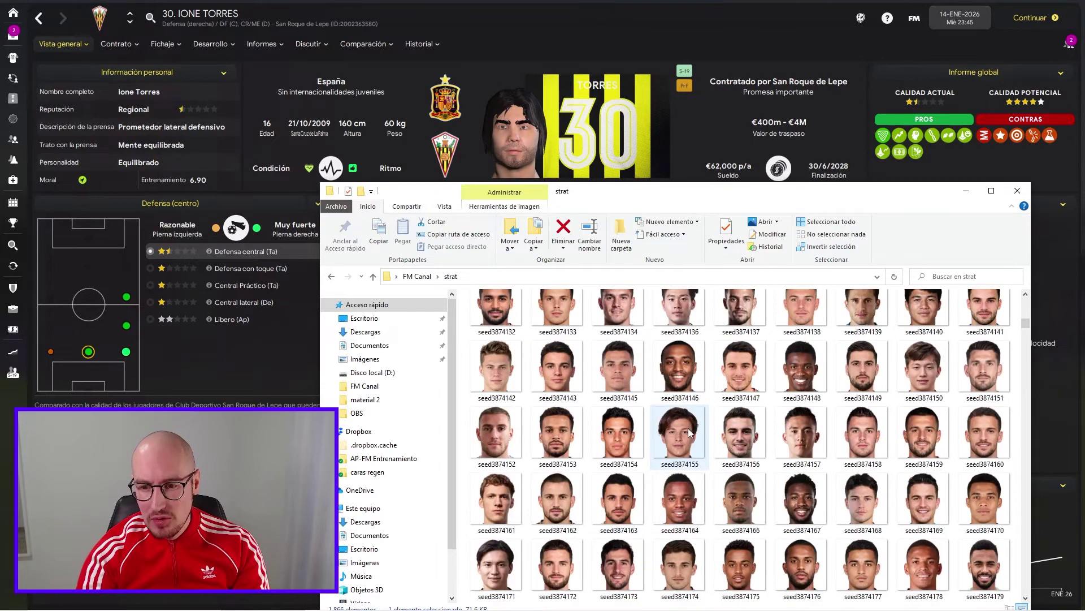
{"action": "scroll", "coordinate": [689, 433], "scroll_direction": "down", "scroll_amount": 5}
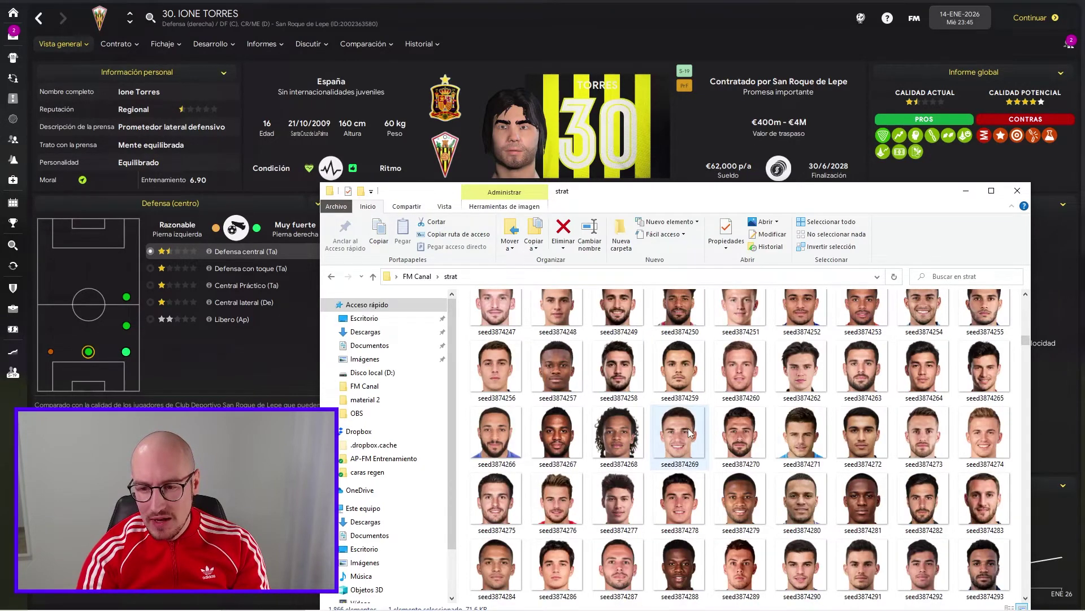
{"action": "scroll", "coordinate": [689, 433], "scroll_direction": "down", "scroll_amount": 2}
{"action": "scroll", "coordinate": [689, 432], "scroll_direction": "down", "scroll_amount": 10}
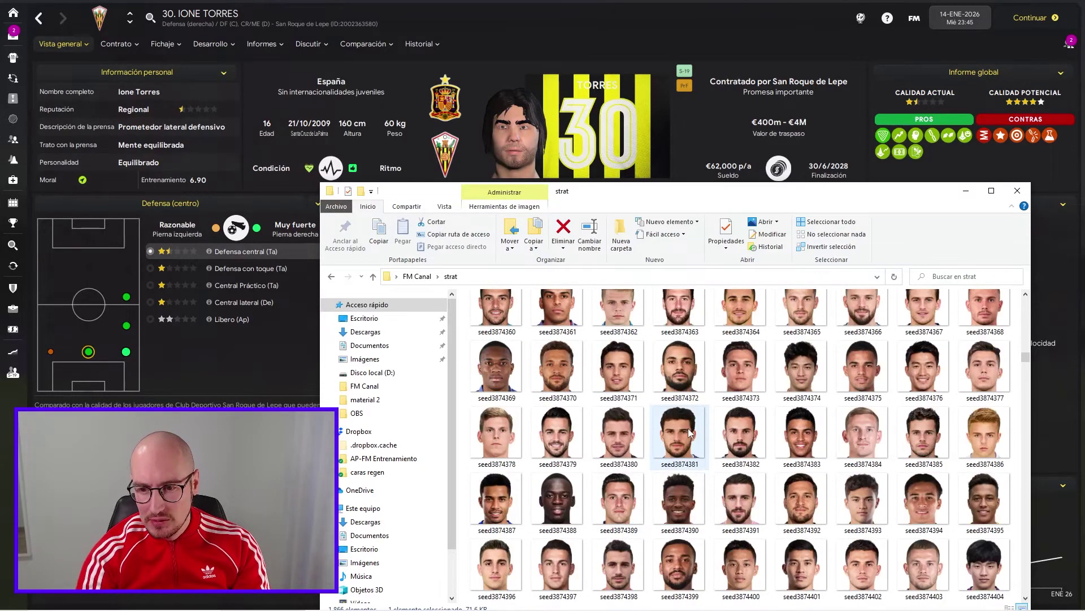
{"action": "scroll", "coordinate": [689, 433], "scroll_direction": "down", "scroll_amount": 8}
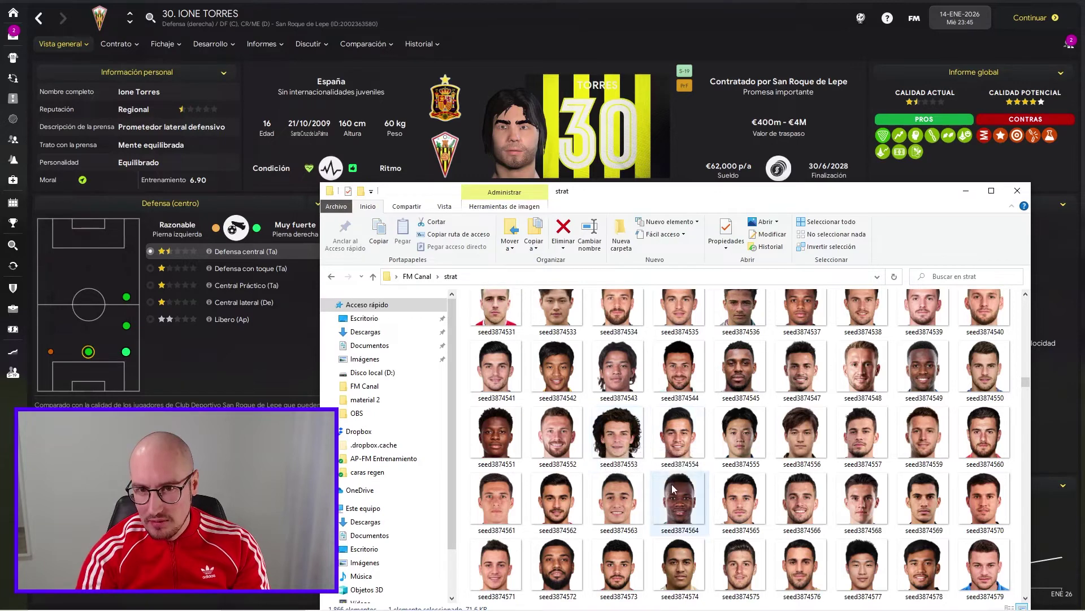
{"action": "scroll", "coordinate": [673, 490], "scroll_direction": "down", "scroll_amount": 4}
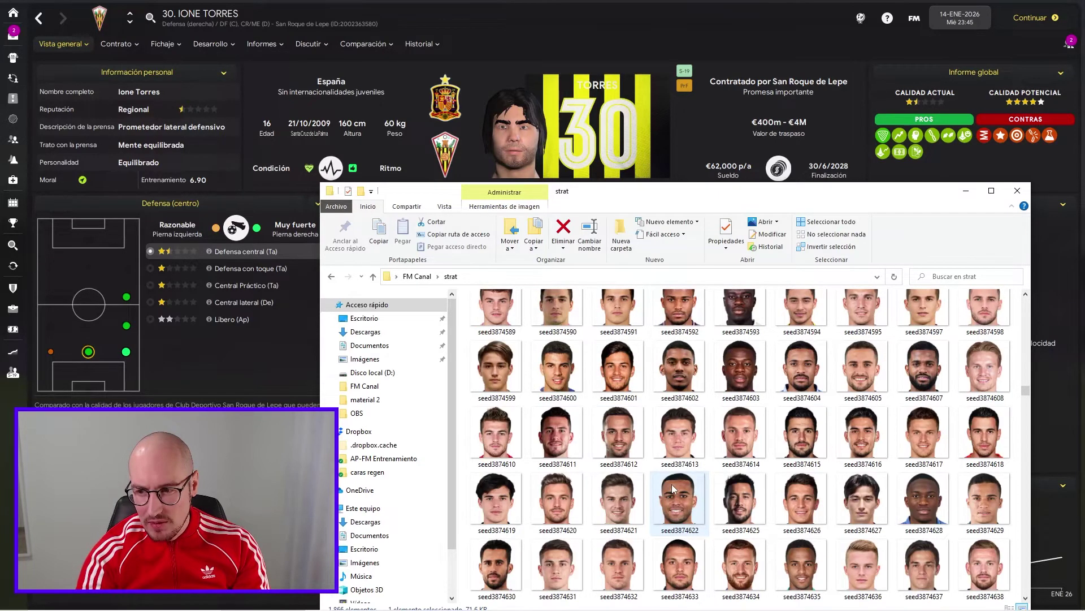
{"action": "scroll", "coordinate": [671, 484], "scroll_direction": "down", "scroll_amount": 4}
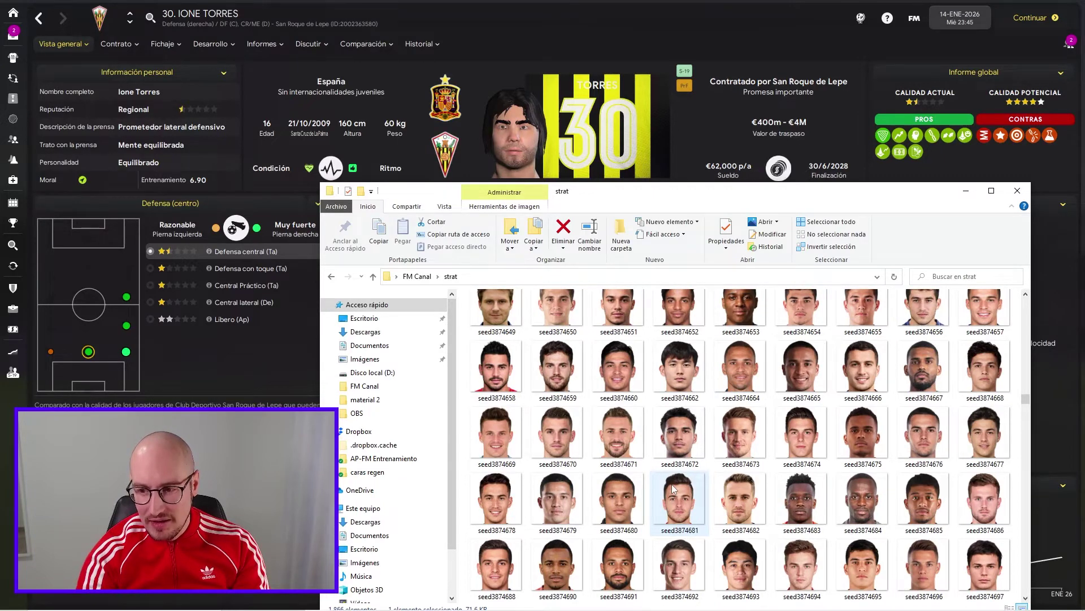
{"action": "scroll", "coordinate": [671, 483], "scroll_direction": "down", "scroll_amount": 4}
{"action": "scroll", "coordinate": [671, 484], "scroll_direction": "down", "scroll_amount": 4}
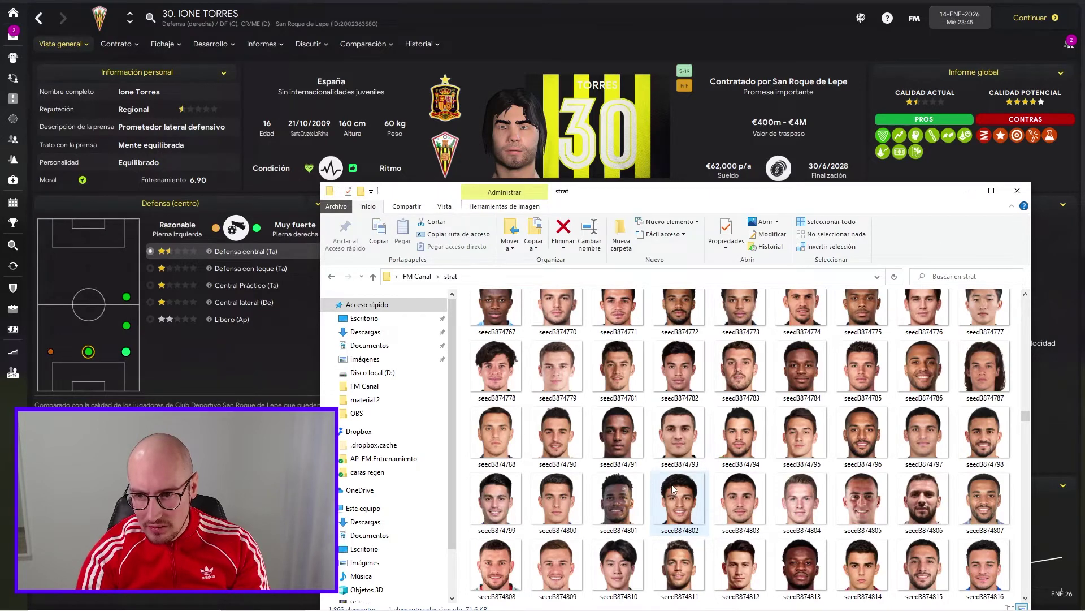
{"action": "left_click", "coordinate": [978, 376]}
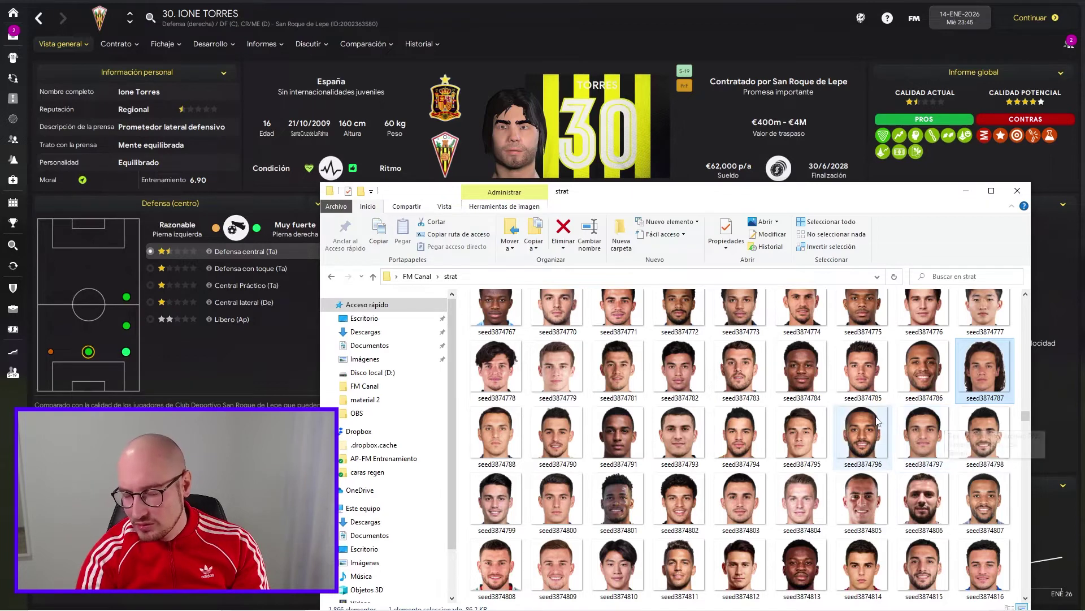
{"action": "scroll", "coordinate": [871, 420], "scroll_direction": "down", "scroll_amount": 1}
{"action": "scroll", "coordinate": [871, 420], "scroll_direction": "down", "scroll_amount": 6}
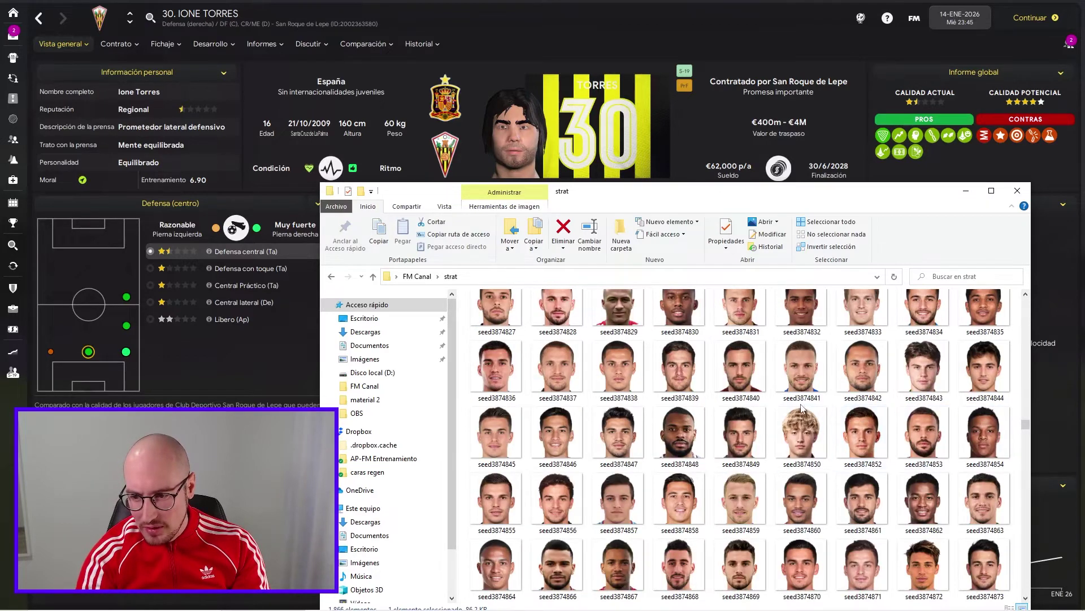
{"action": "scroll", "coordinate": [802, 408], "scroll_direction": "down", "scroll_amount": 6}
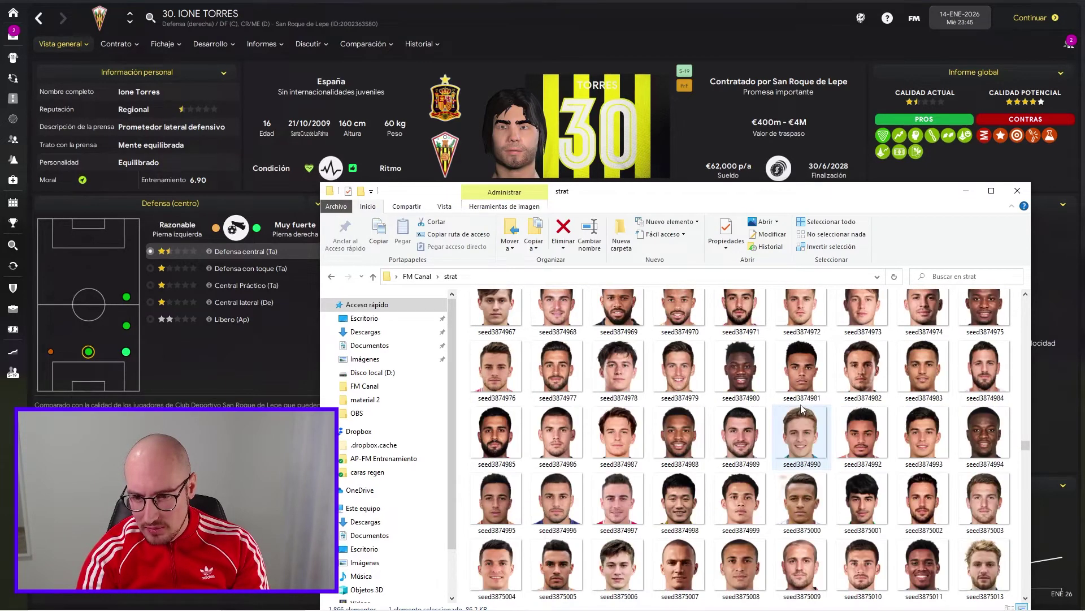
{"action": "scroll", "coordinate": [801, 408], "scroll_direction": "up", "scroll_amount": 20}
{"action": "left_click", "coordinate": [692, 445]}
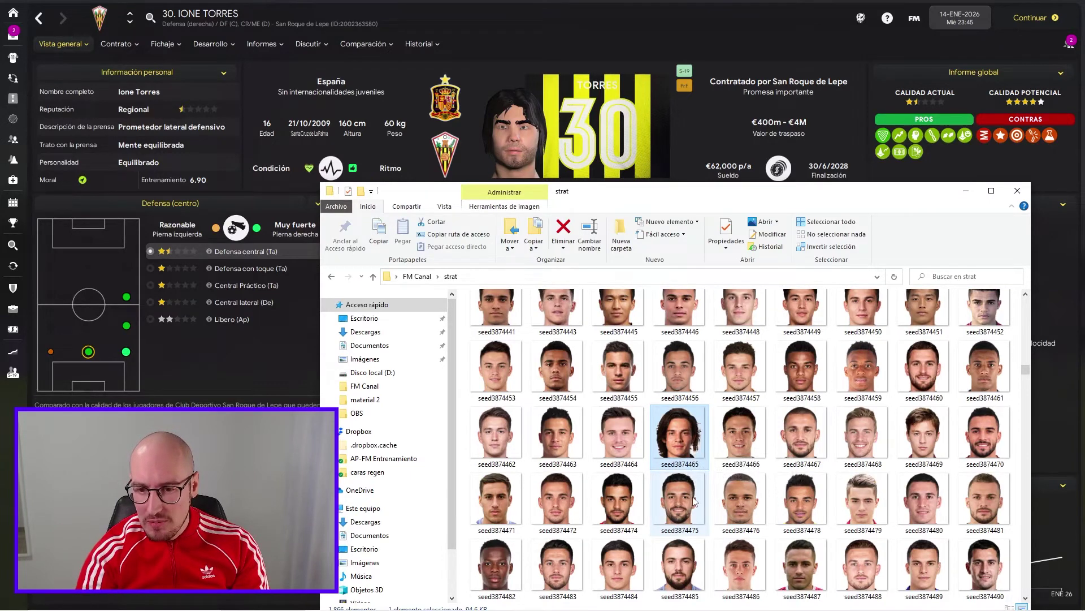
{"action": "right_click", "coordinate": [683, 444]}
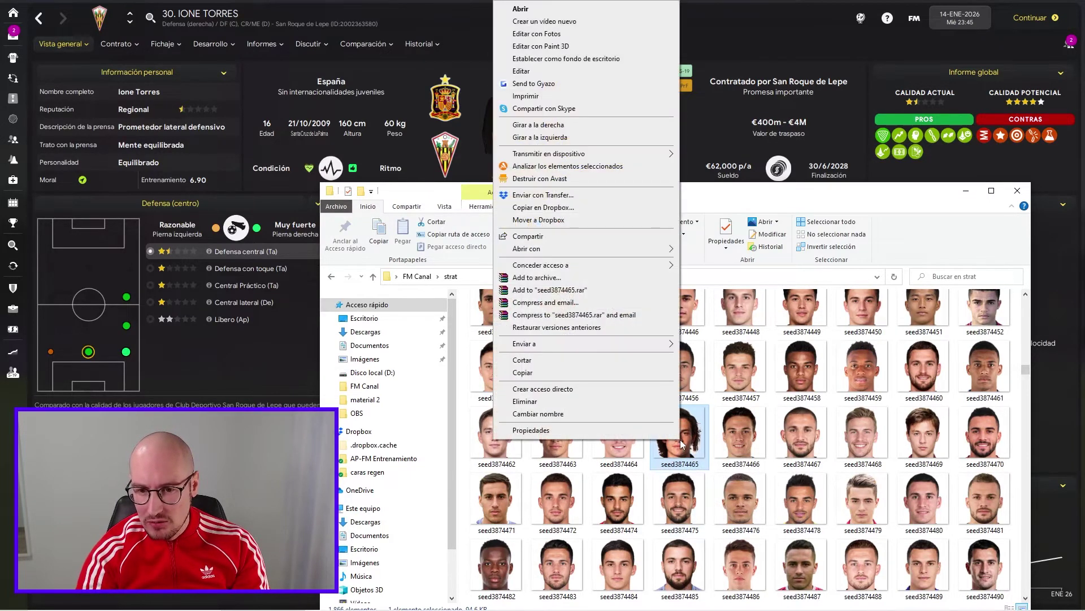
{"action": "left_click", "coordinate": [636, 419]}
{"action": "key", "text": "ctrl+v"}
{"action": "key", "text": "Return"}
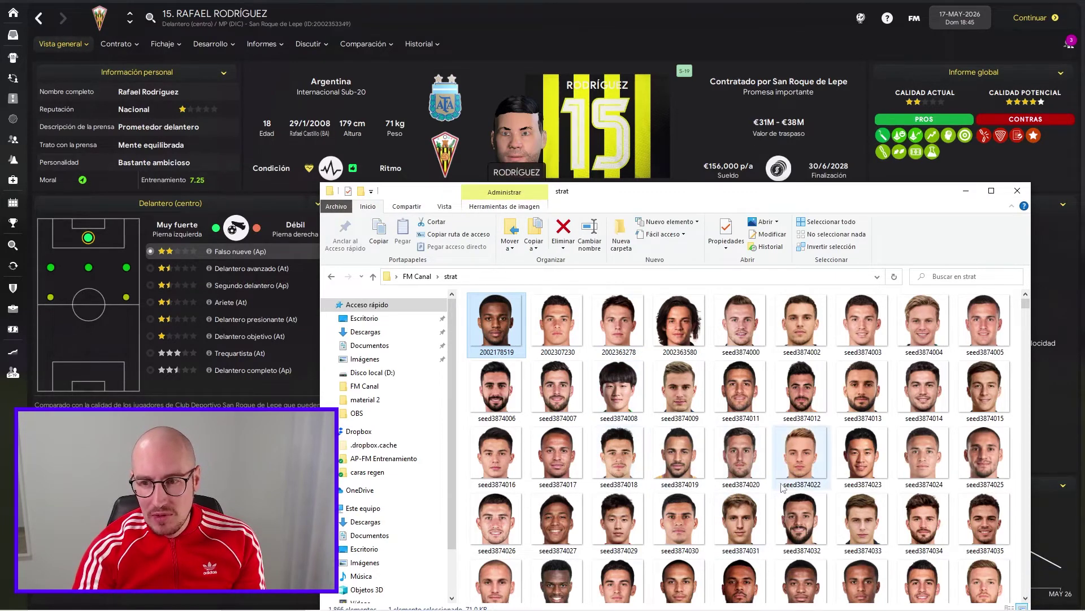
{"action": "left_click", "coordinate": [850, 405]}
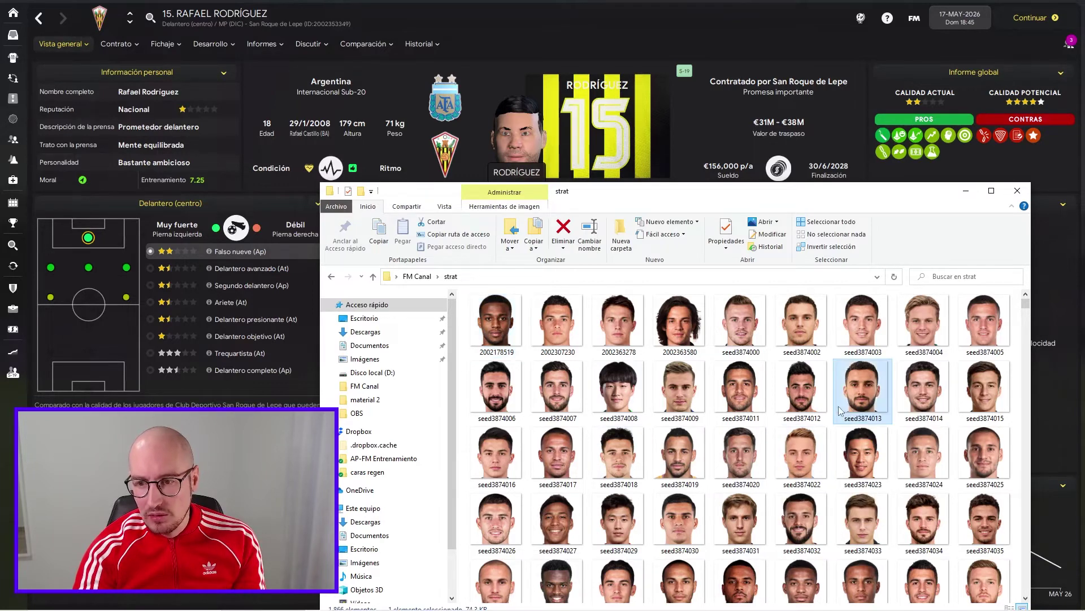
{"action": "key", "text": "F2"}
{"action": "key", "text": "ctrl+v"}
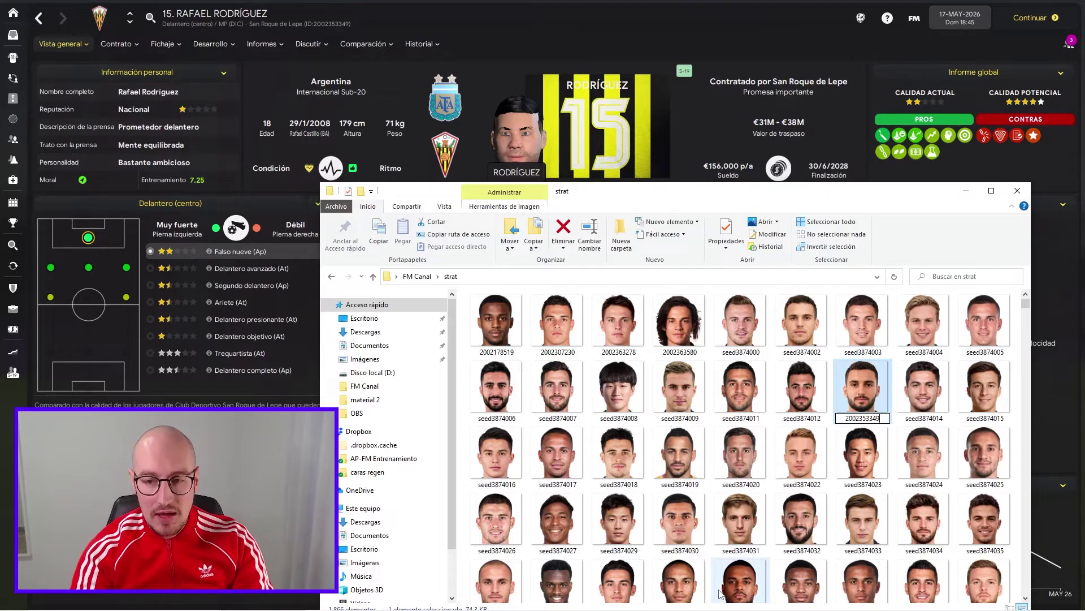
{"action": "key", "text": "Return"}
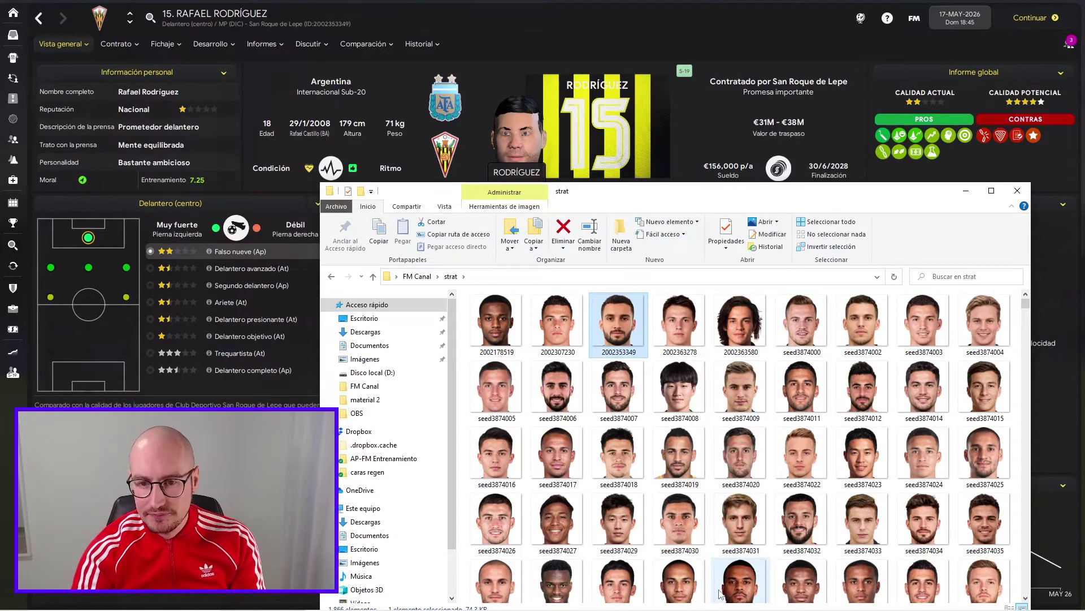
{"action": "left_click", "coordinate": [497, 334]}
{"action": "left_click", "coordinate": [553, 336]}
{"action": "left_click", "coordinate": [743, 331]}
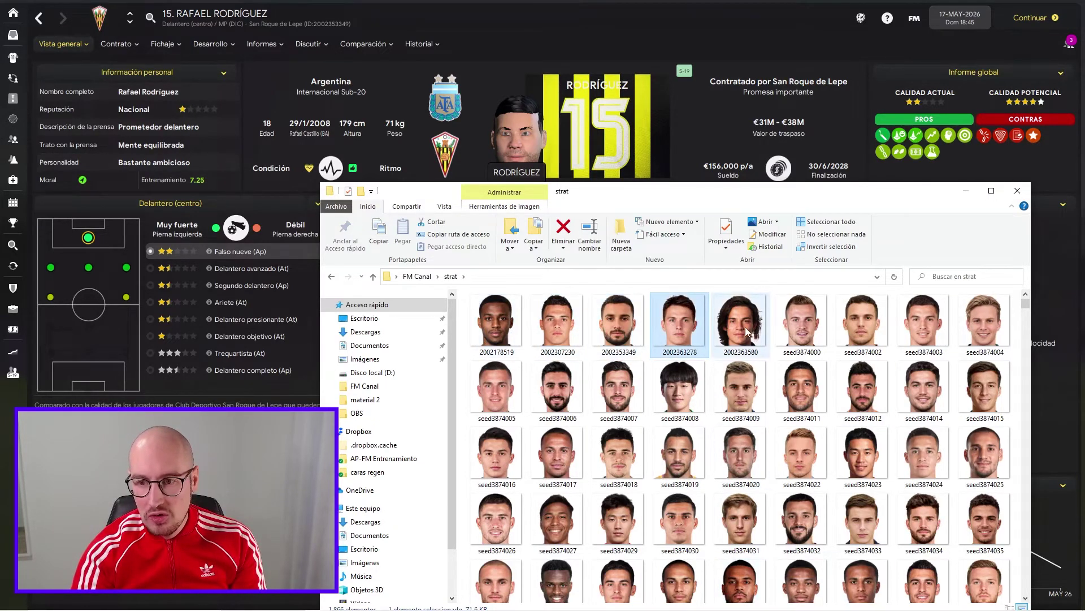
{"action": "left_click", "coordinate": [509, 334]}
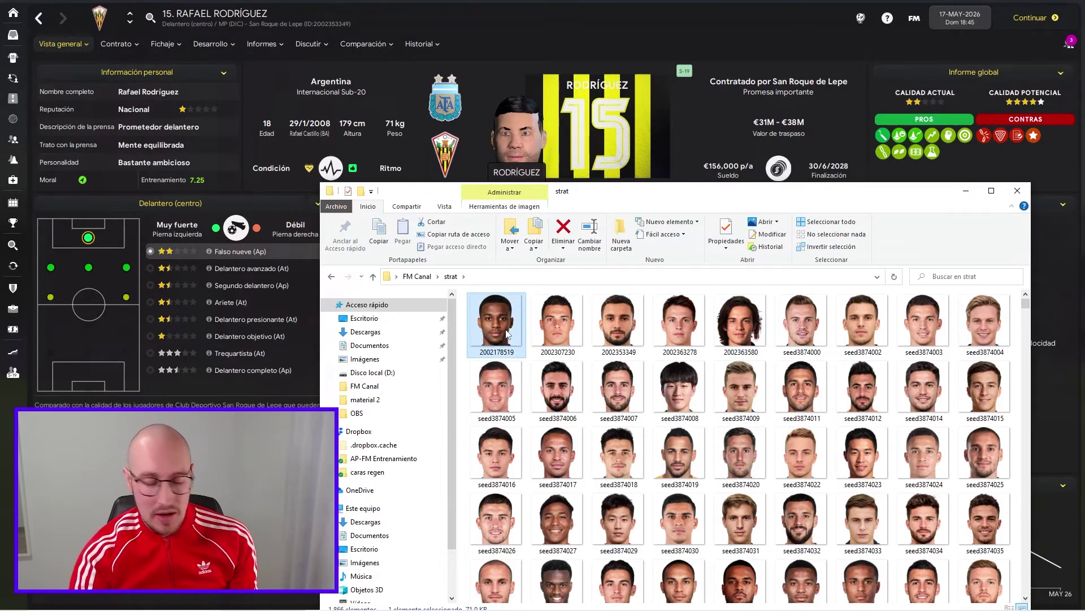
{"action": "left_click", "coordinate": [469, 342]}
{"action": "left_click_drag", "start_coordinate": [469, 342], "coordinate": [732, 320]}
{"action": "right_click", "coordinate": [732, 320]}
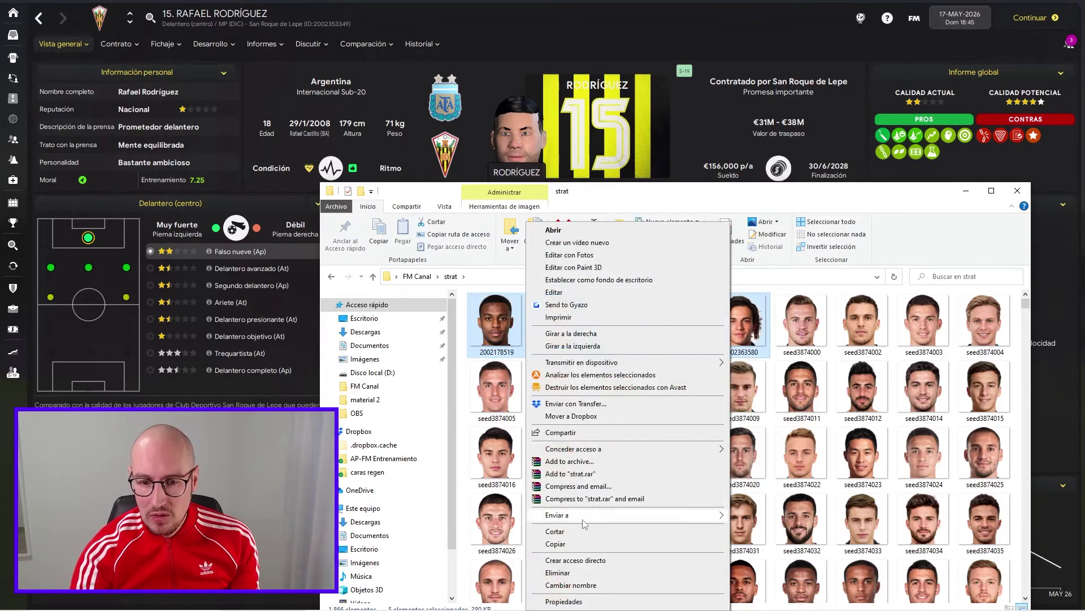
{"action": "left_click", "coordinate": [581, 547]}
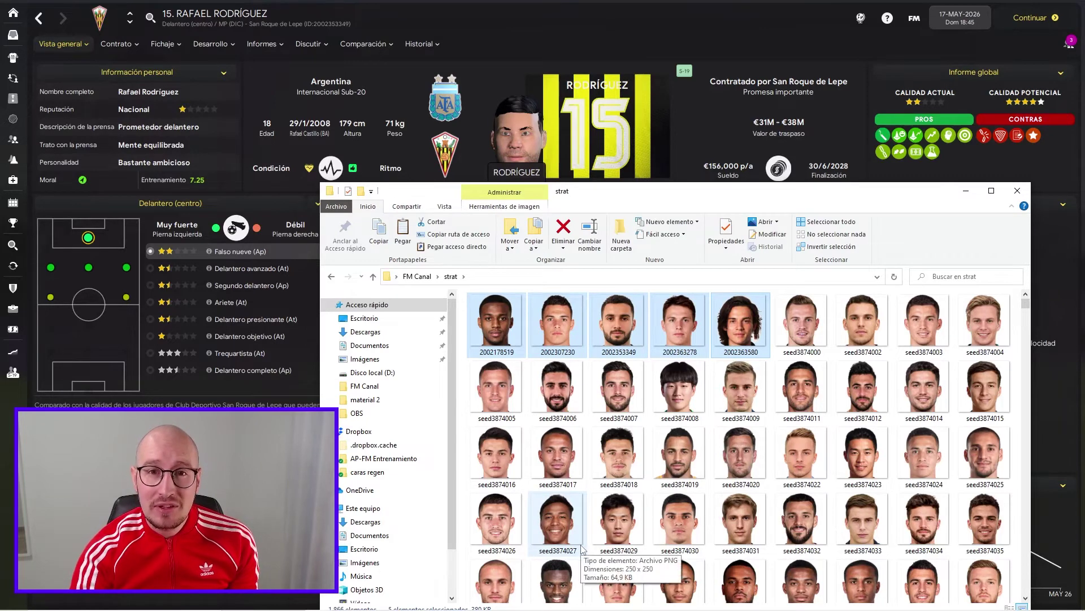
Paste the copied images into the faces folder under Football Manager 2022\graphics\sortitoutsi and refresh the folder
{"action": "key", "text": "alt+Tab"}
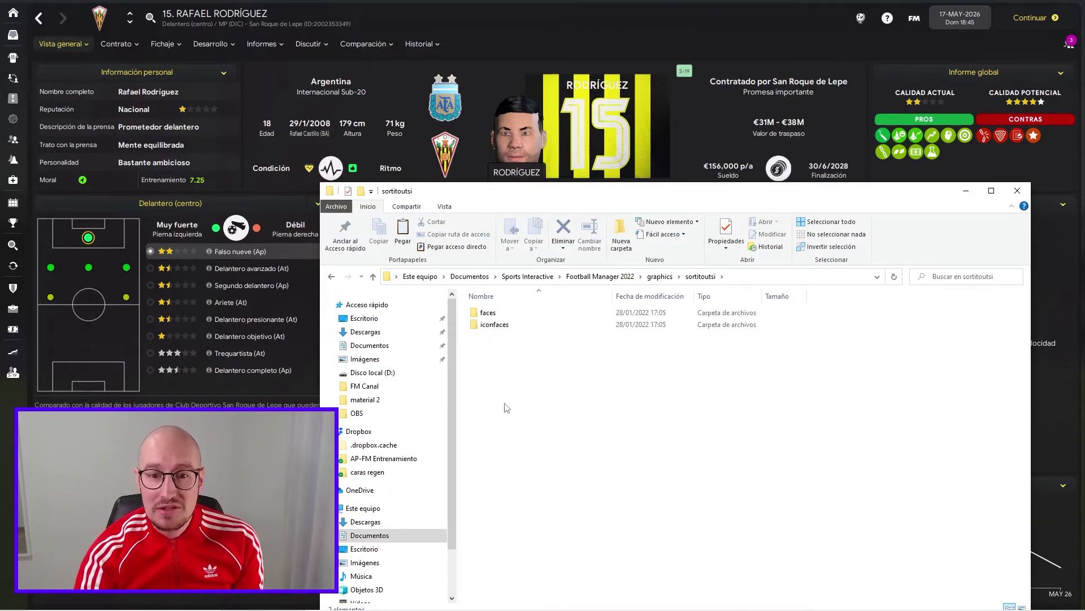
{"action": "double_click", "coordinate": [489, 313]}
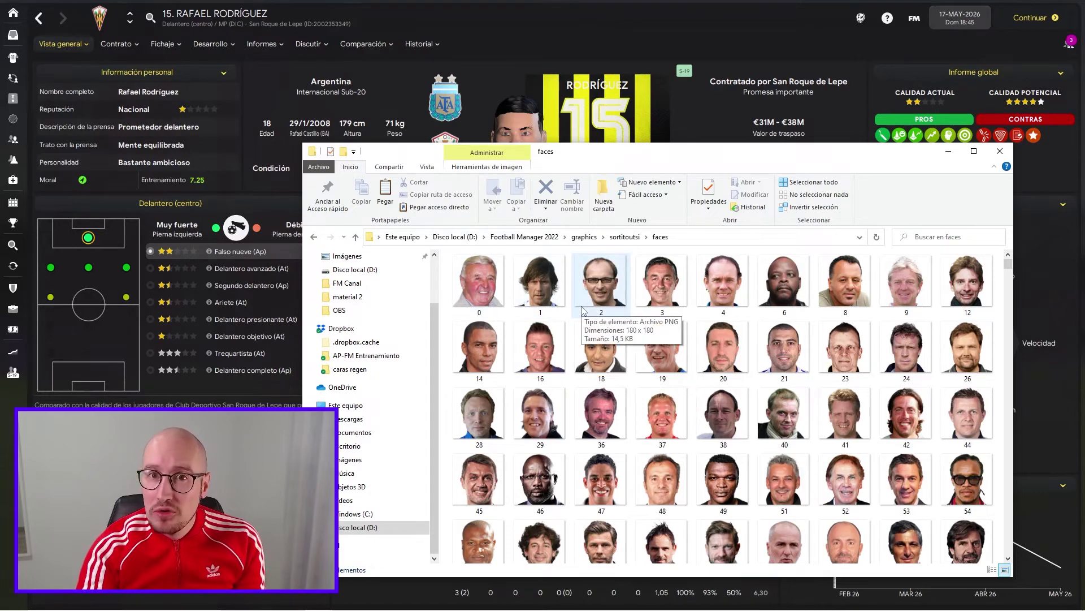
{"action": "right_click", "coordinate": [446, 352]}
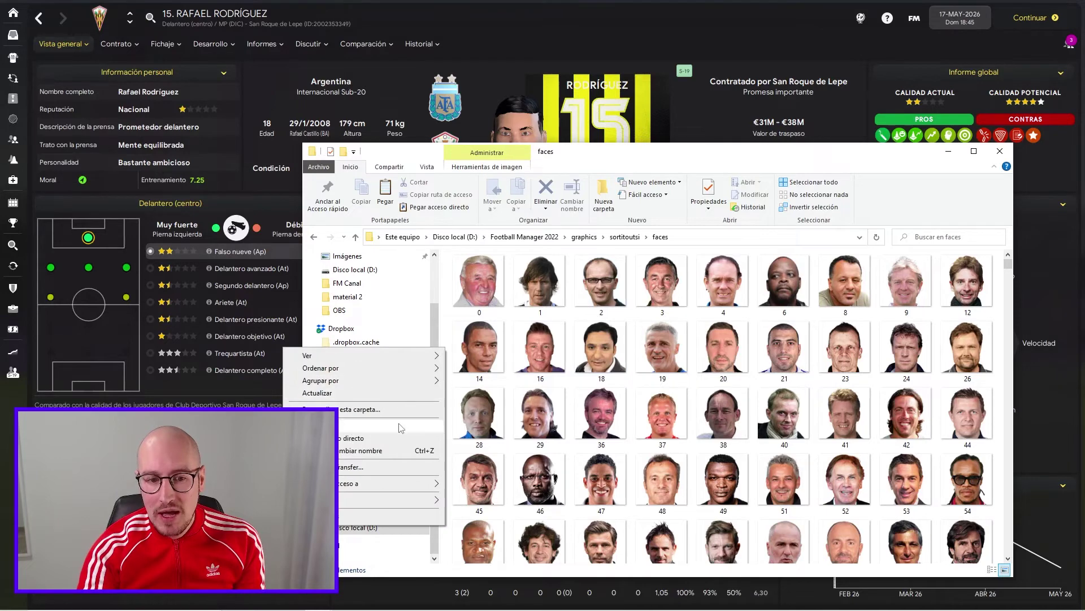
{"action": "left_click", "coordinate": [399, 428]}
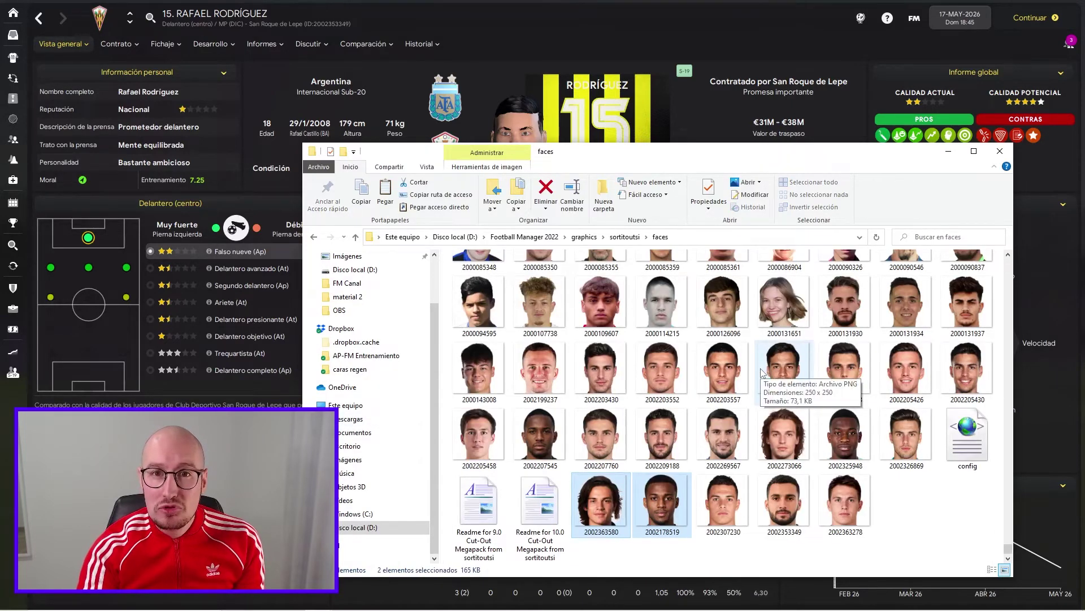
{"action": "key", "text": "F5"}
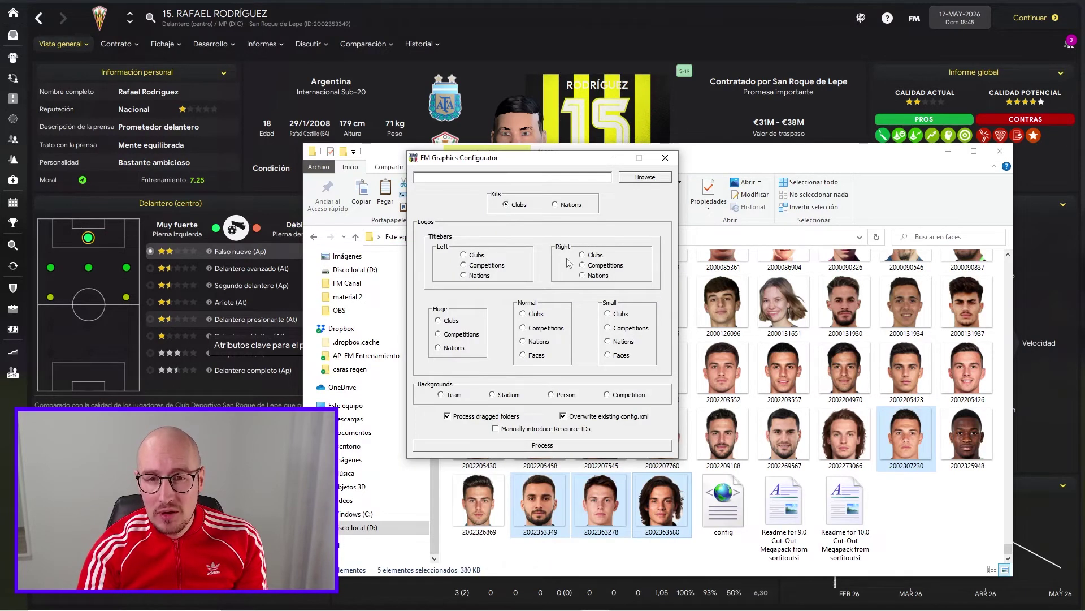
In FM Graphics Configurator, choose D:\Football Manager 2022\graphics\sortitoutsi\faces as the folder containing the images
{"action": "left_click", "coordinate": [638, 180]}
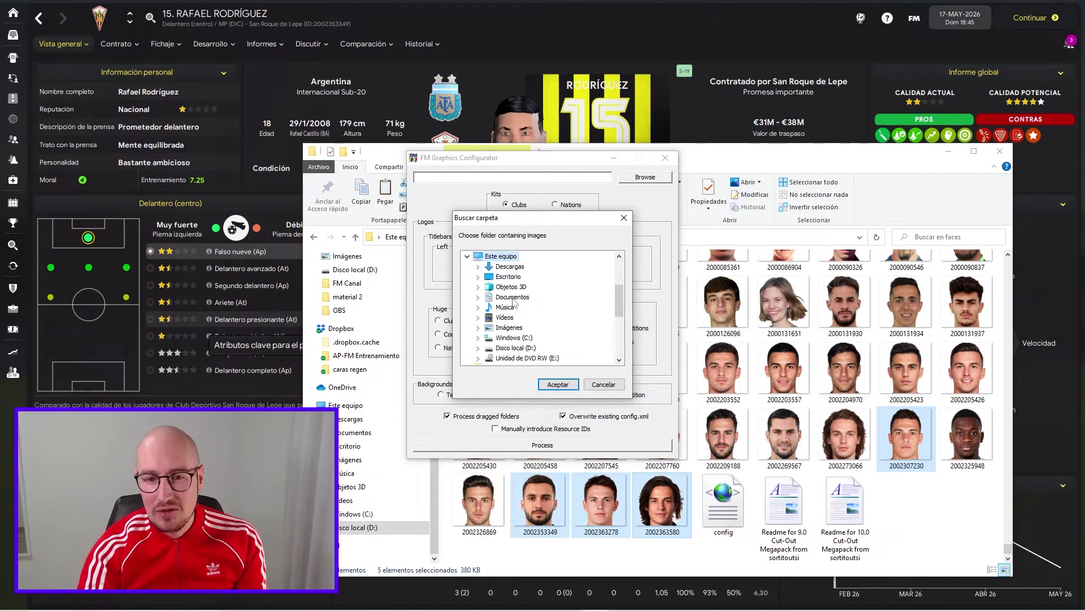
{"action": "scroll", "coordinate": [512, 333], "scroll_direction": "down", "scroll_amount": 5}
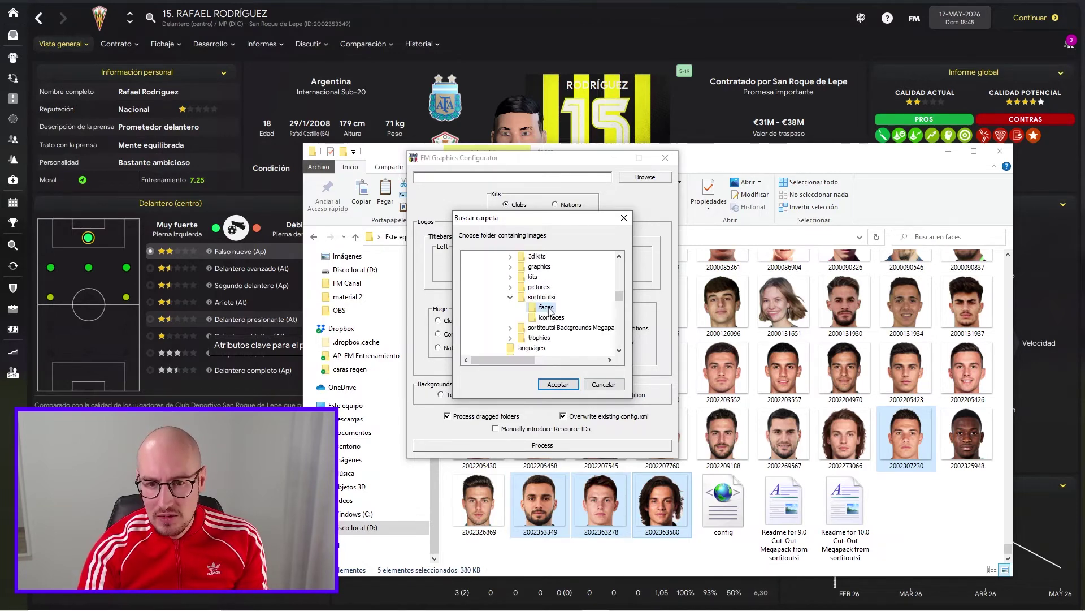
{"action": "left_click", "coordinate": [537, 307]}
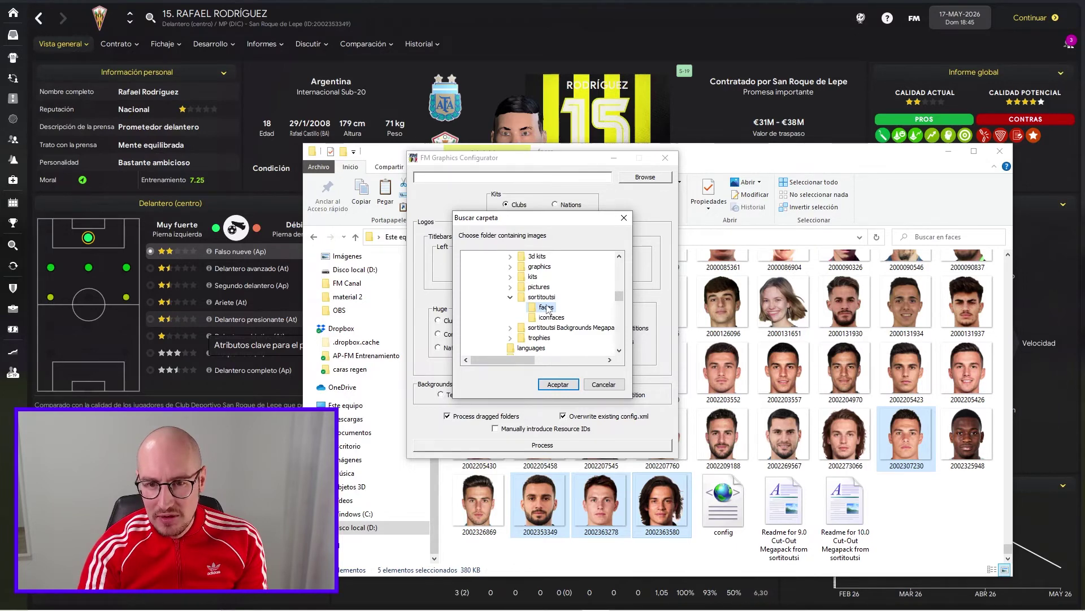
{"action": "left_click", "coordinate": [558, 385]}
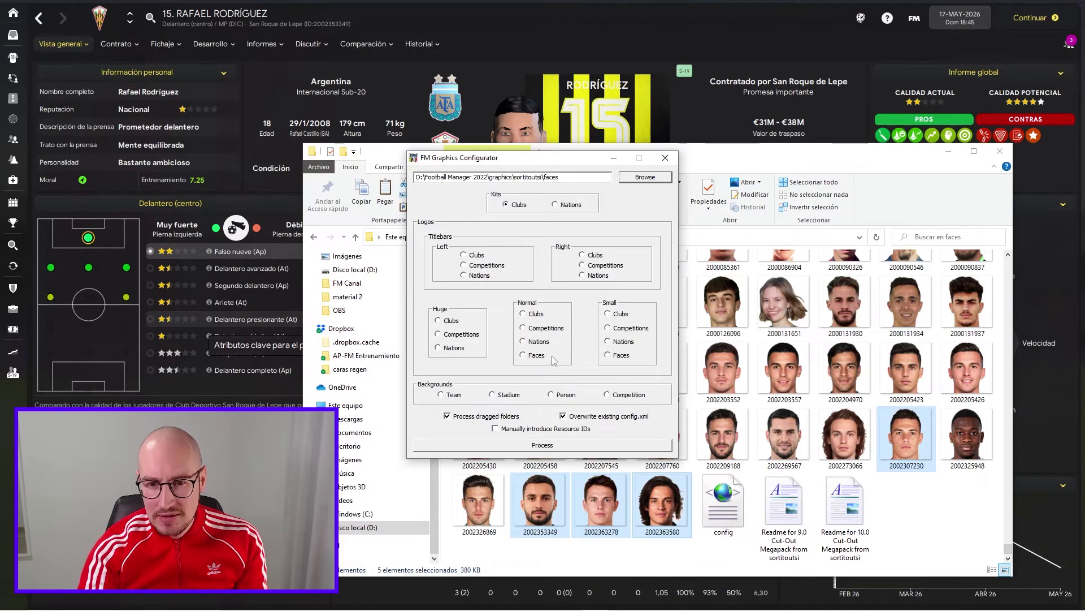
Set the graphics type to Normal Faces, process the folder to overwrite the existing config.xml, and close the configurator
{"action": "left_click", "coordinate": [522, 355]}
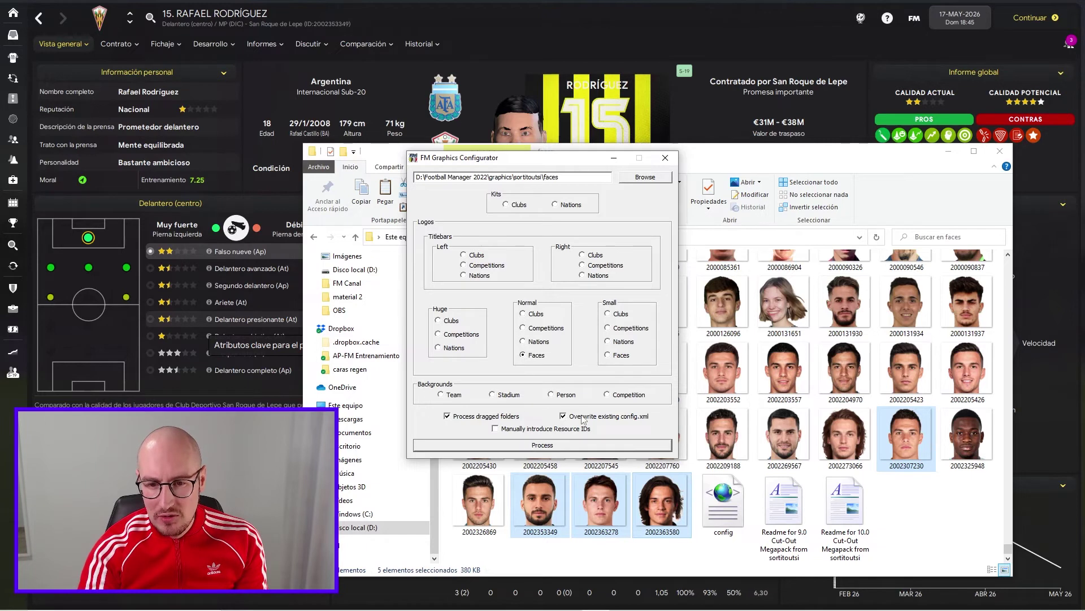
{"action": "left_click", "coordinate": [543, 445]}
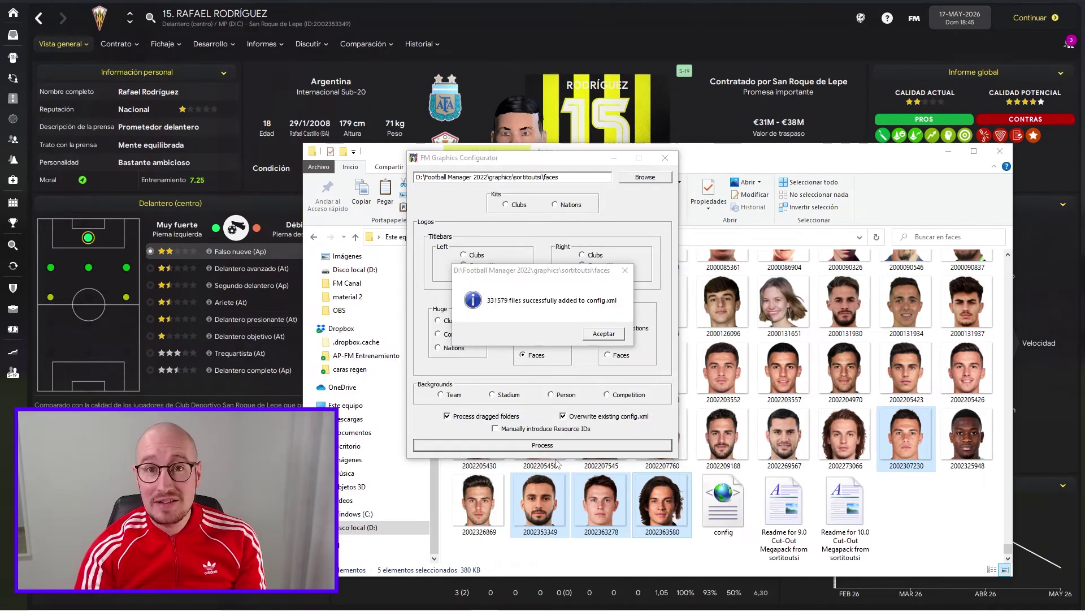
{"action": "left_click", "coordinate": [603, 333]}
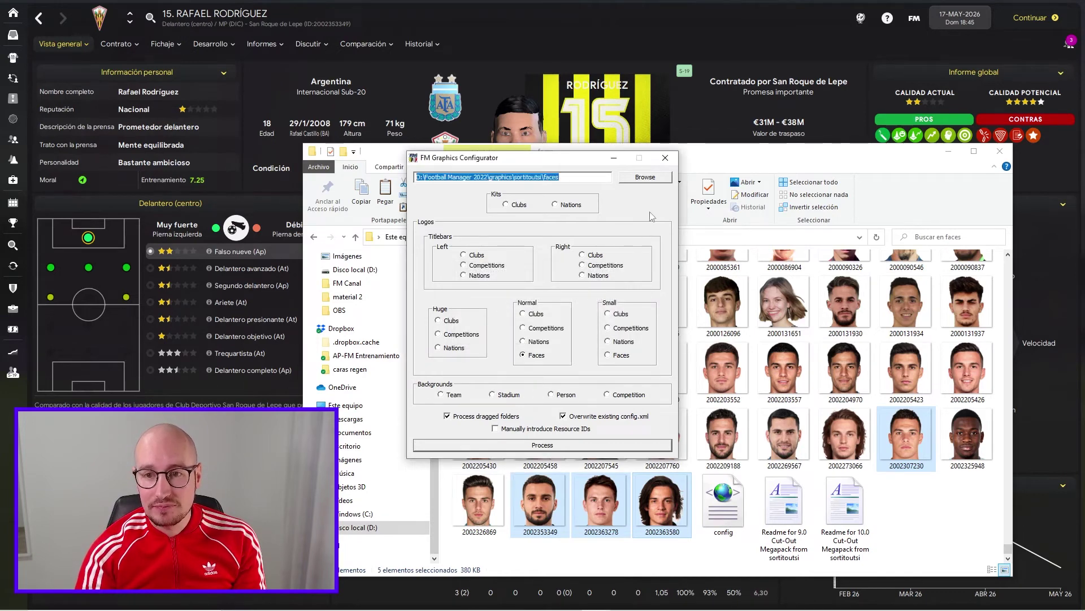
{"action": "left_click", "coordinate": [665, 158]}
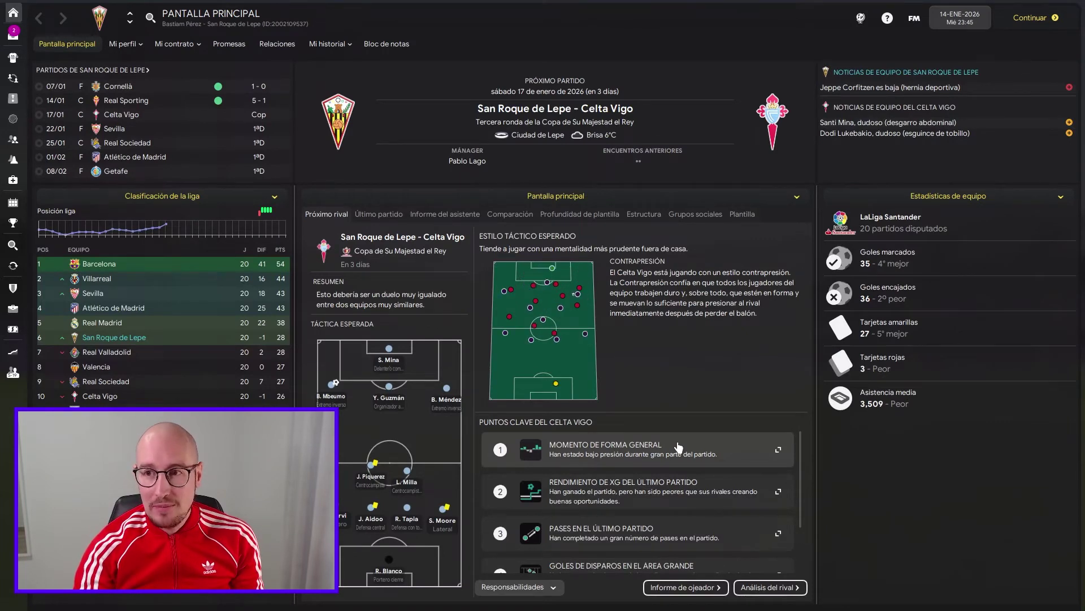
Open the game's interface preferences and reload the skin so the new face images load
{"action": "left_click", "coordinate": [914, 18]}
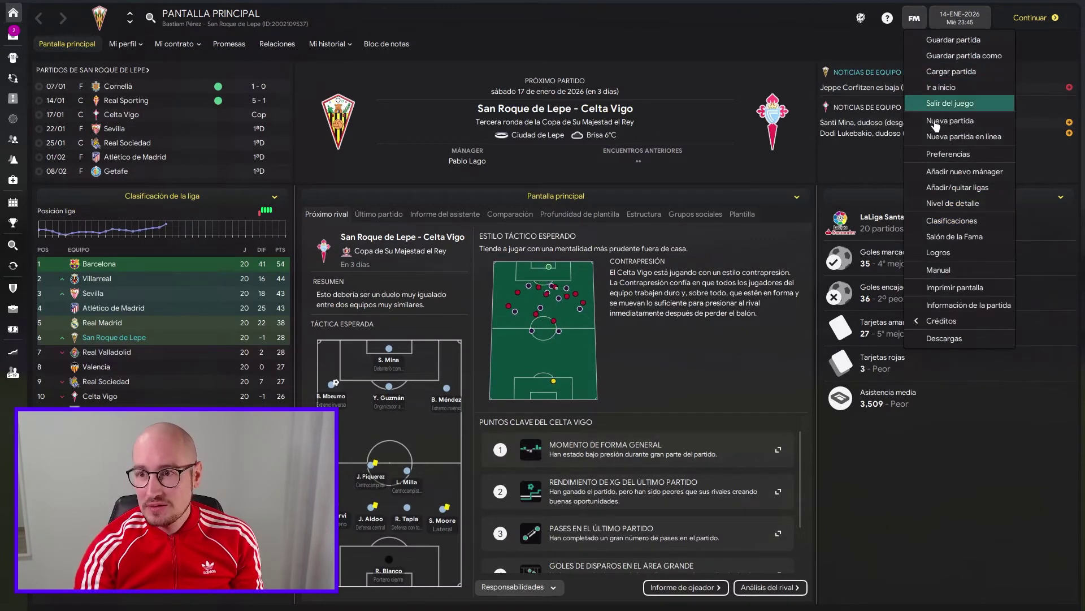
{"action": "left_click", "coordinate": [941, 153]}
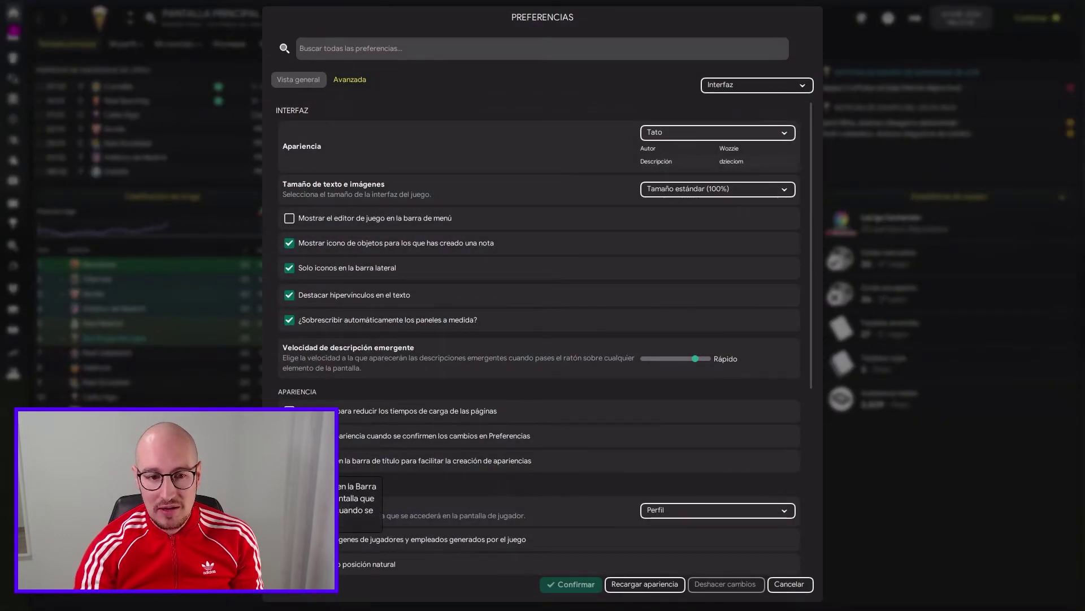
{"action": "left_click", "coordinate": [641, 585]}
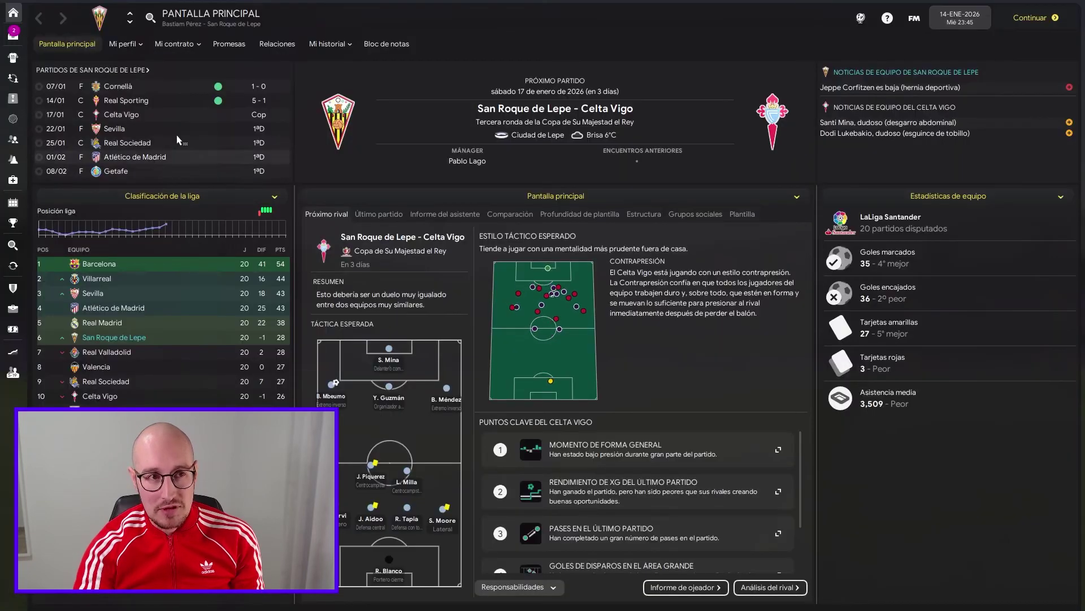
Open the squad list and check the face images on the profiles of the MPC, S6, last-listed and DLCI players in turn
{"action": "left_click", "coordinate": [12, 58]}
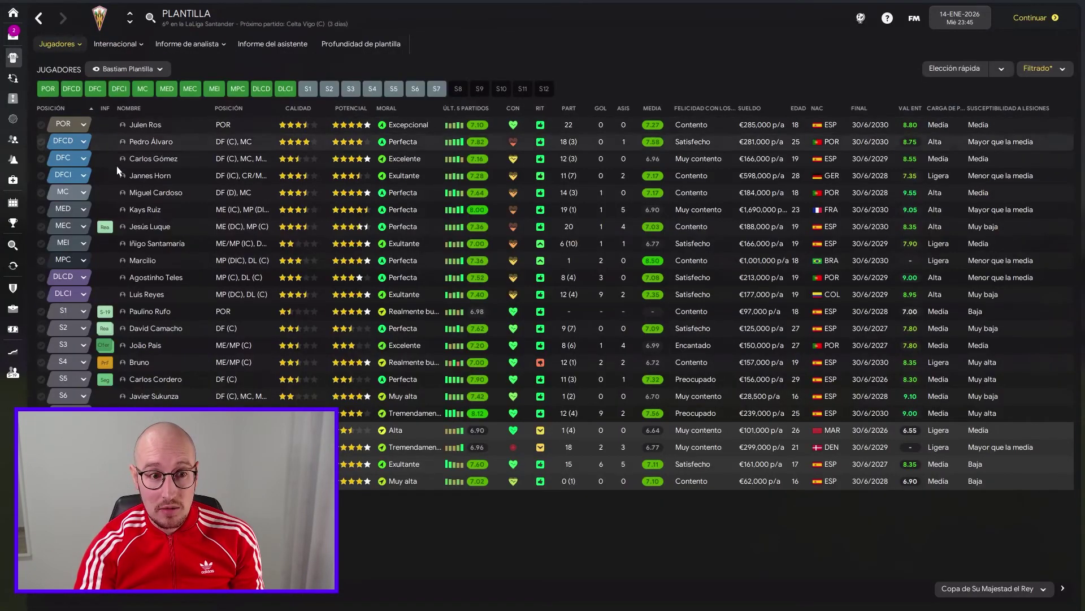
{"action": "left_click", "coordinate": [142, 261]}
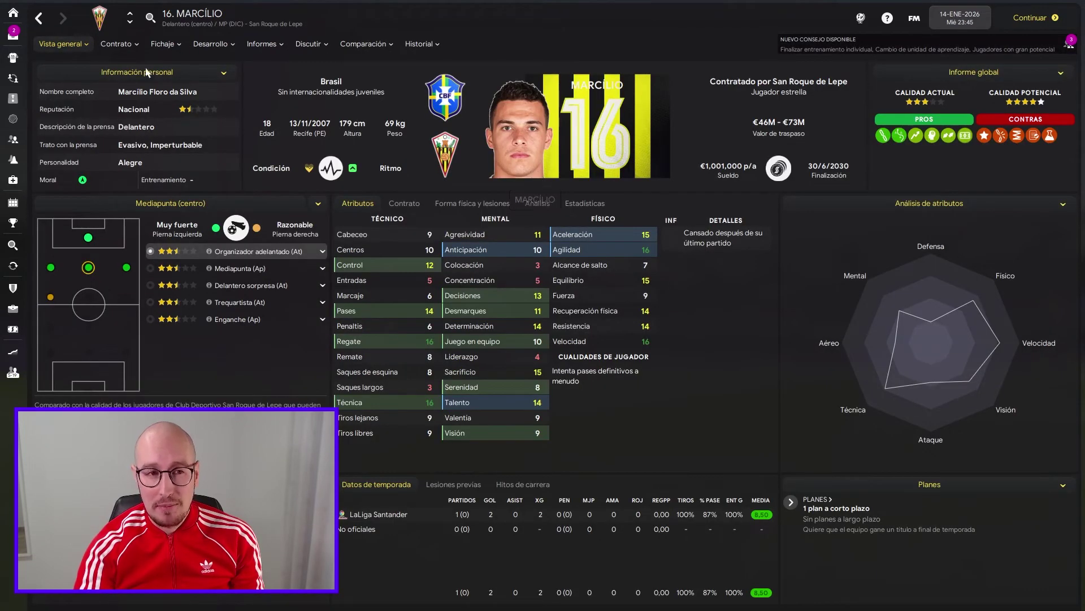
{"action": "left_click", "coordinate": [39, 18]}
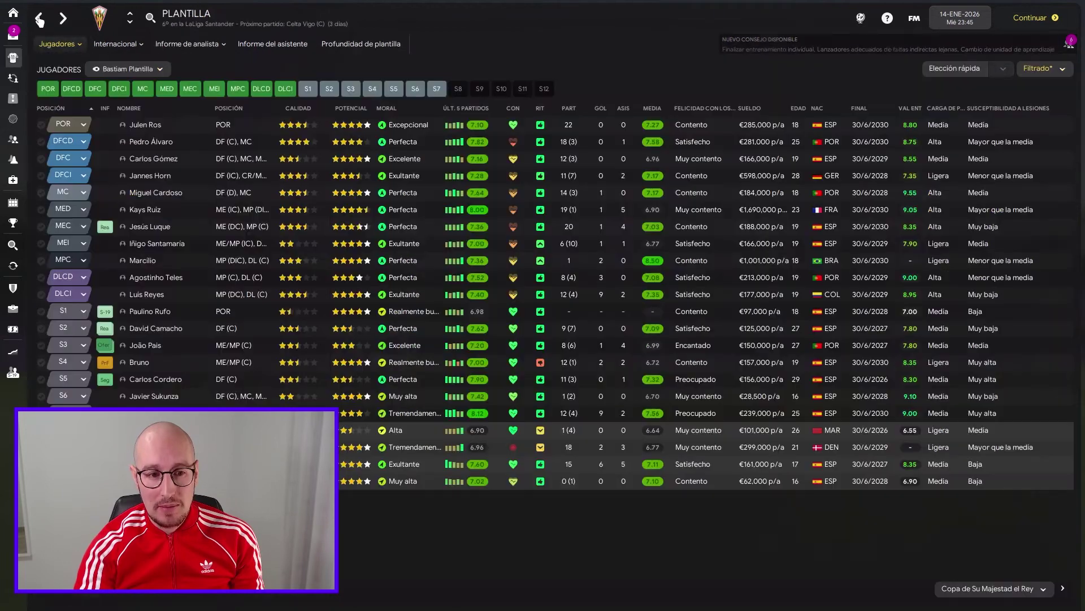
{"action": "left_click", "coordinate": [142, 396]}
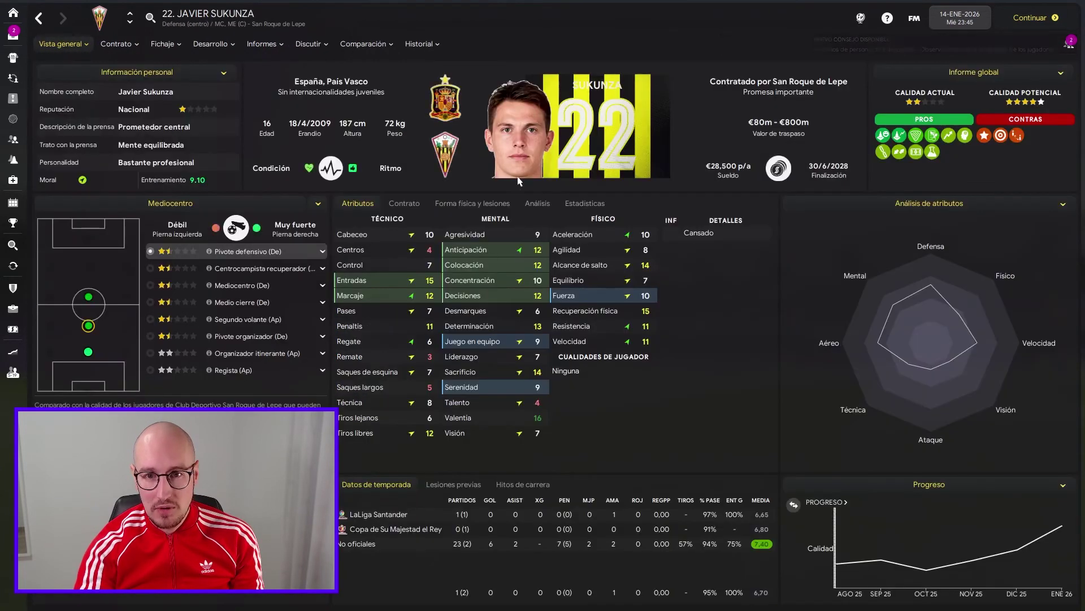
{"action": "left_click", "coordinate": [39, 18]}
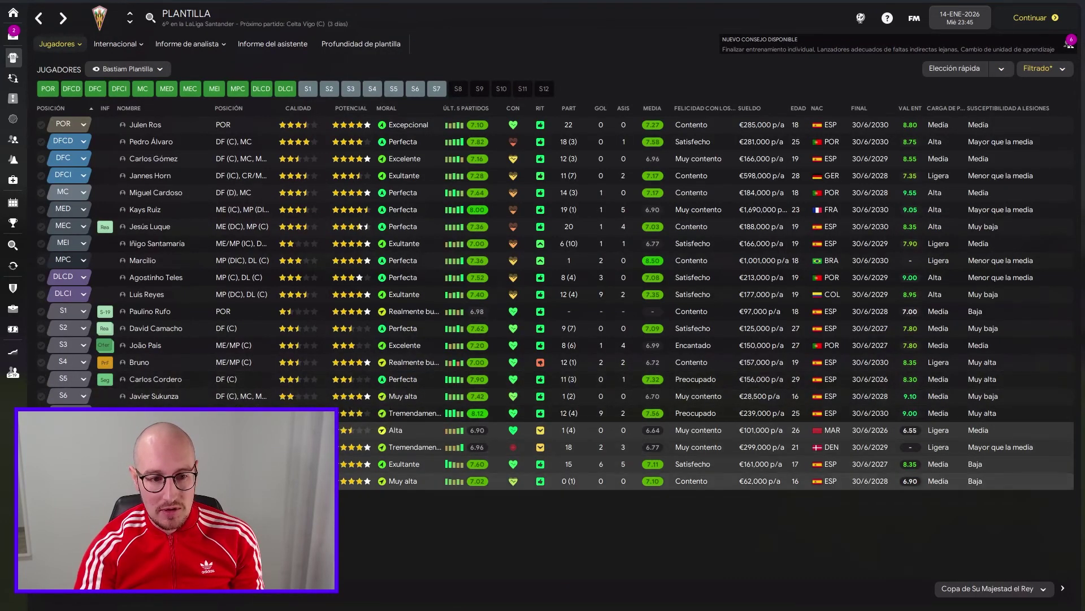
{"action": "left_click", "coordinate": [150, 481]}
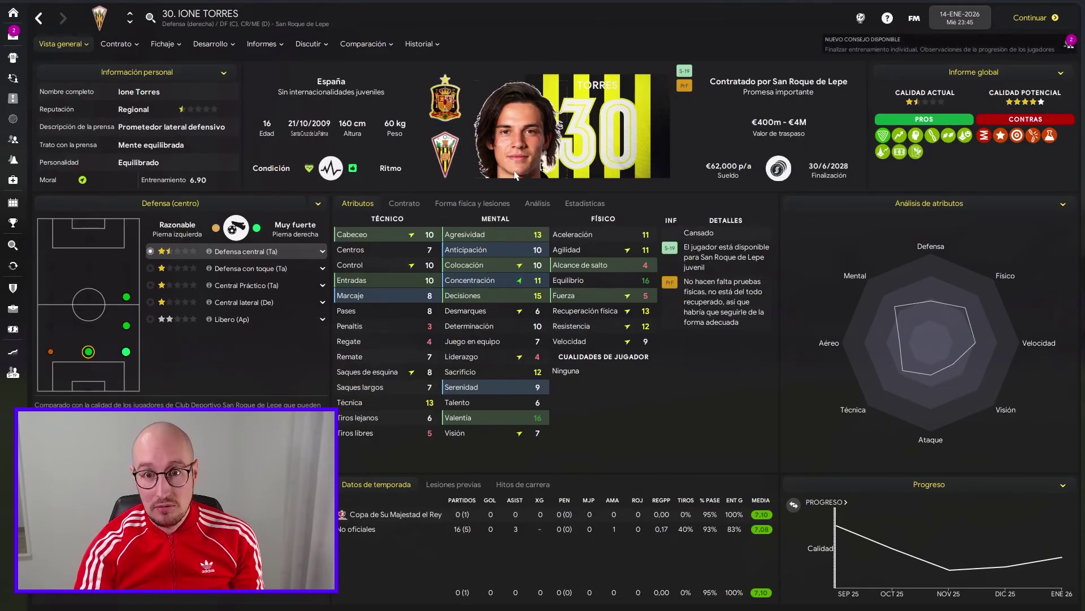
{"action": "left_click", "coordinate": [40, 18]}
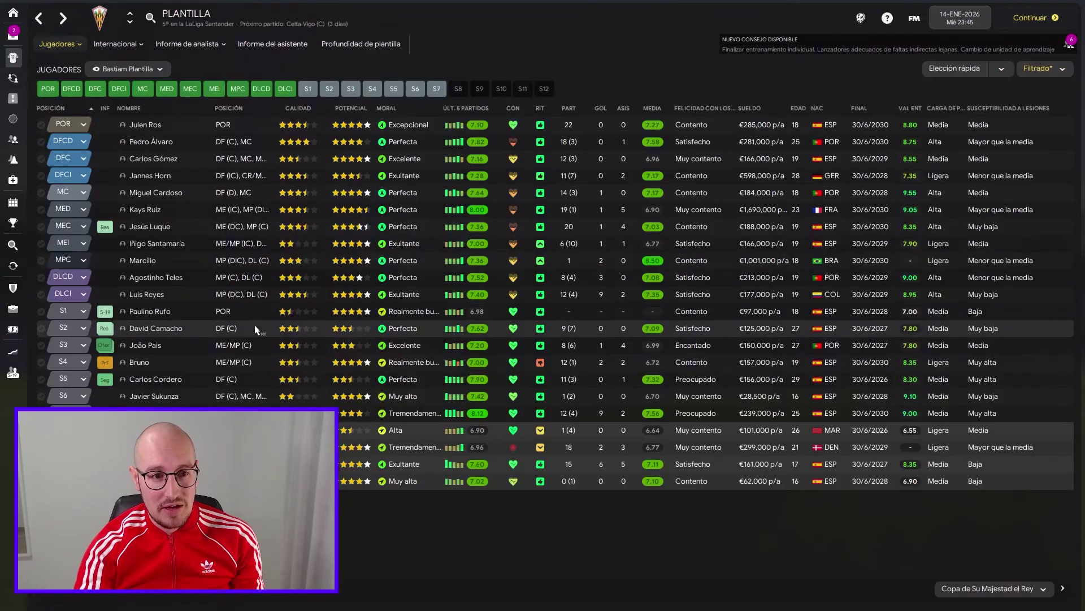
{"action": "left_click", "coordinate": [149, 301]}
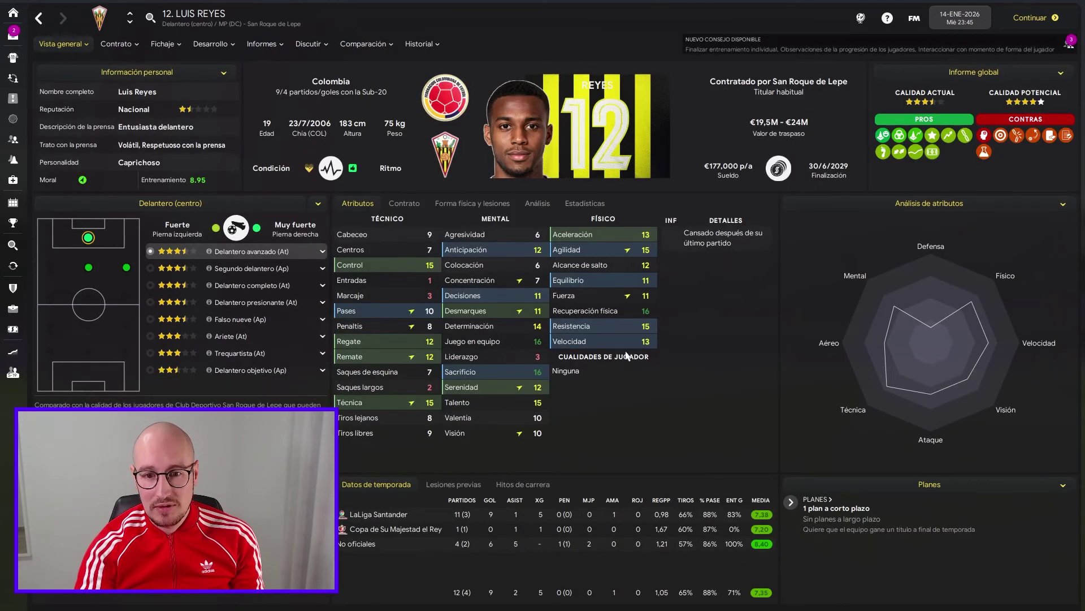